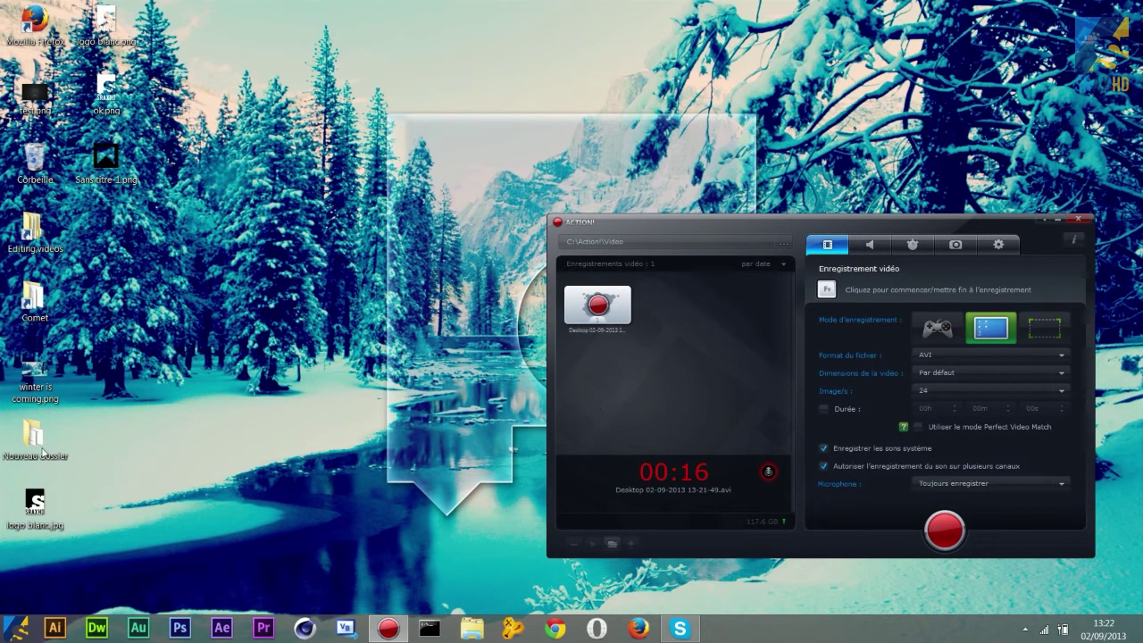
View the images logo blanc.jpg, Sans titre-1.png and test.png from the desktop, closing the viewer after looking
double_click(21, 525)
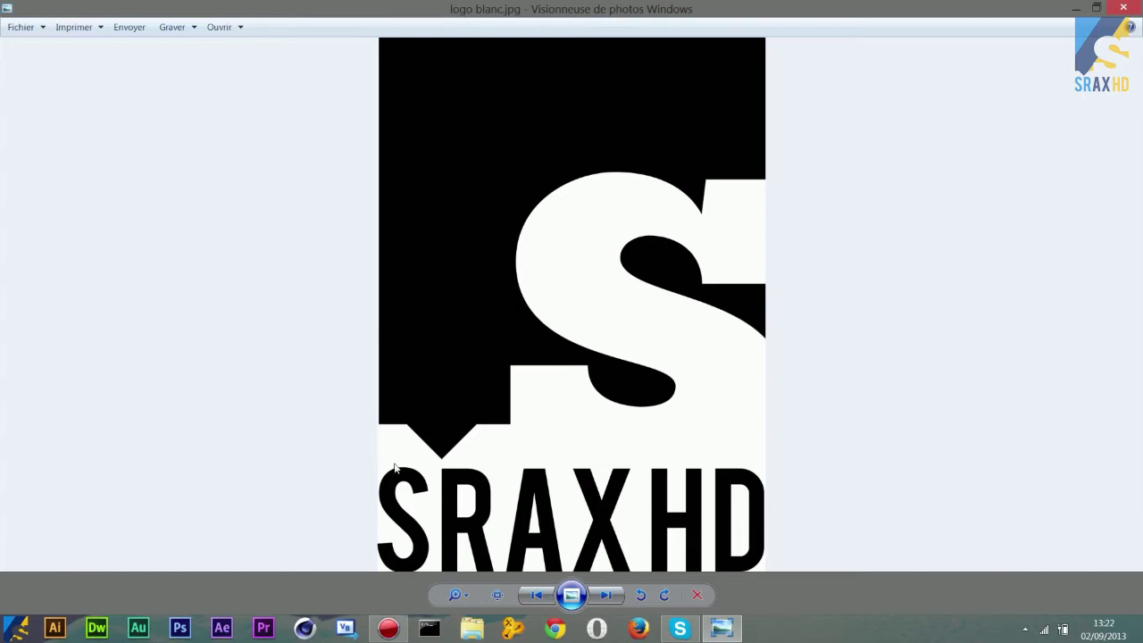
mouse_move(1141, 2)
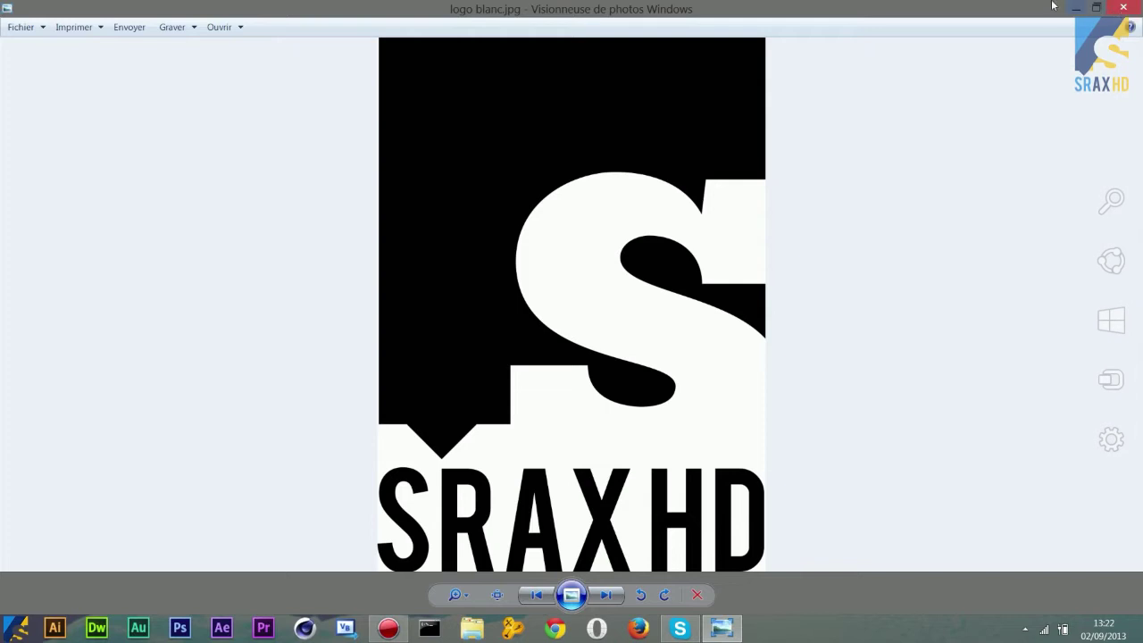
left_click(1123, 9)
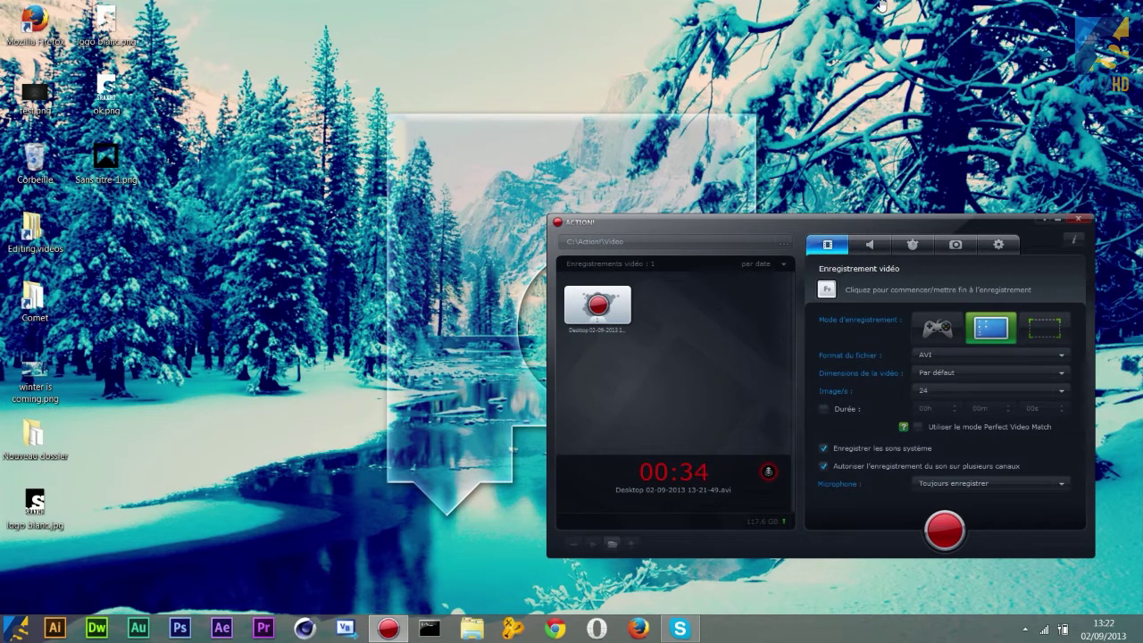
double_click(116, 148)
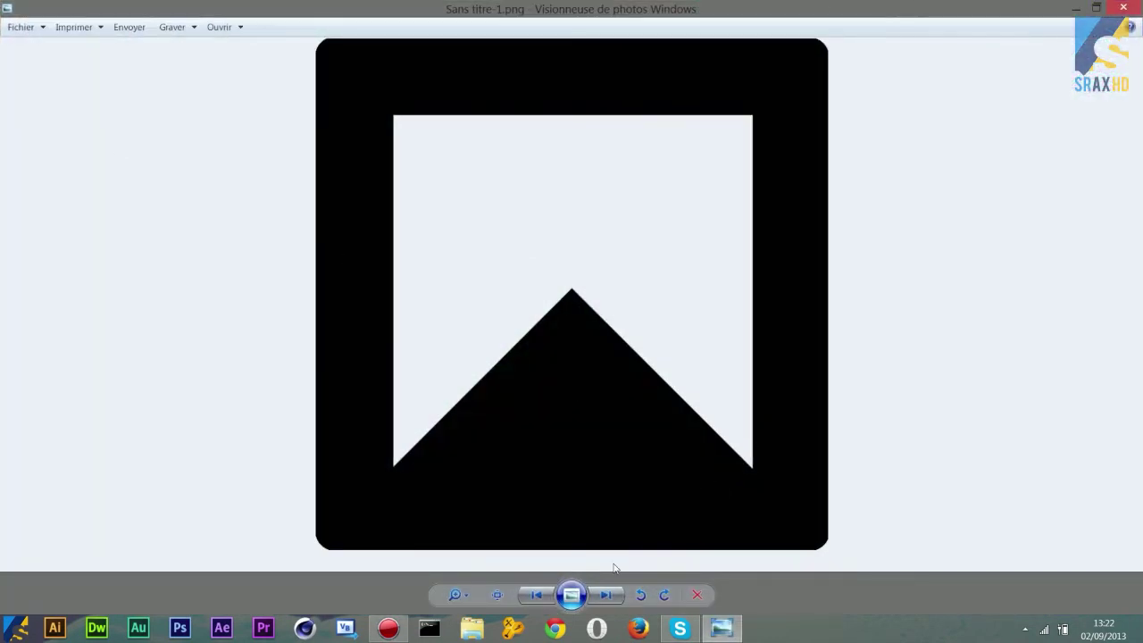
left_click(609, 595)
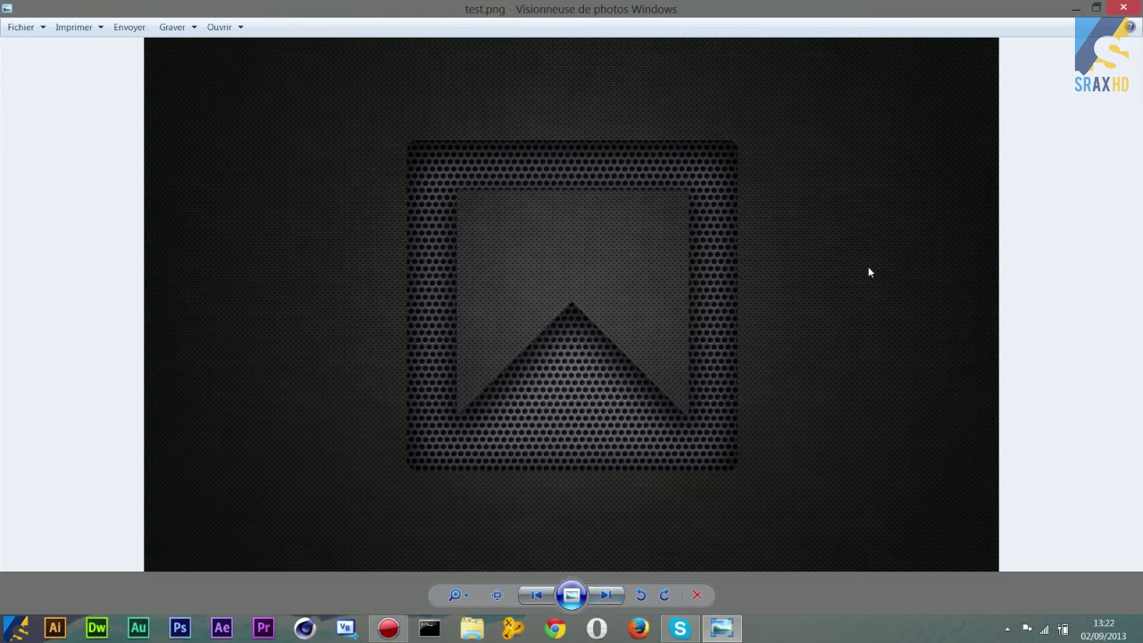
left_click(1128, 6)
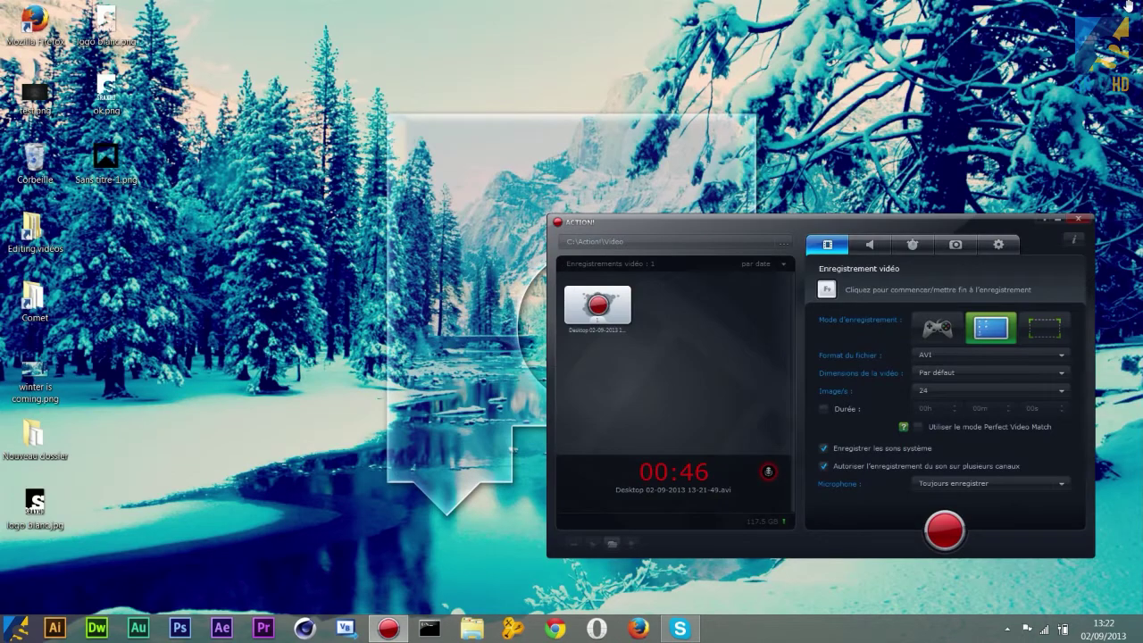
Minimize the Action! recorder window and dismiss the TuneUp Utilities message
left_click(1059, 220)
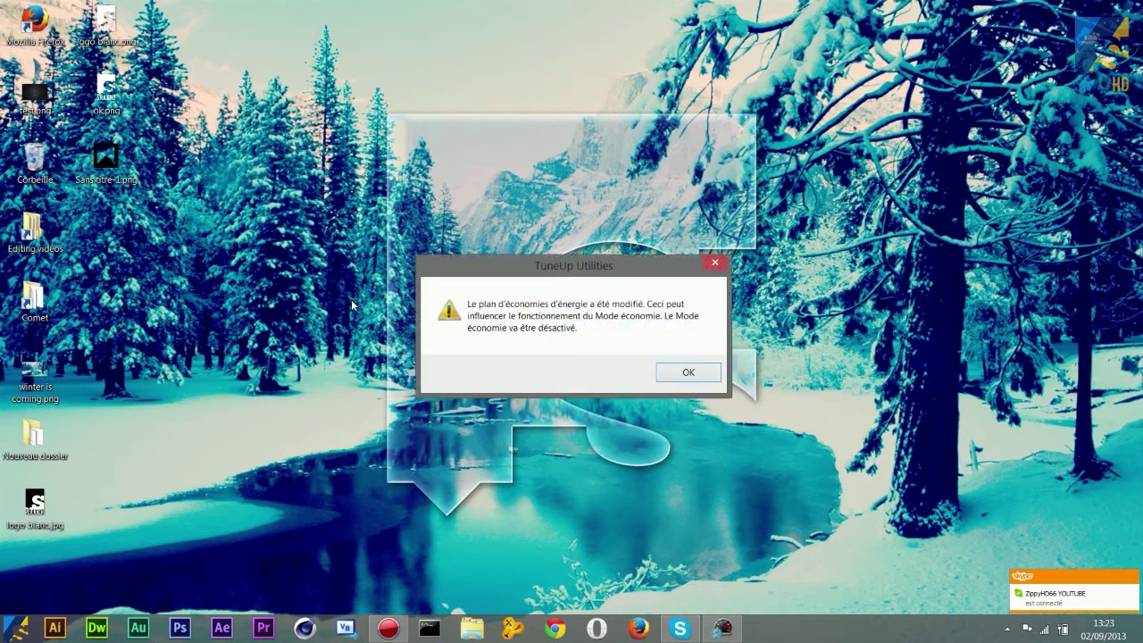
left_click(689, 373)
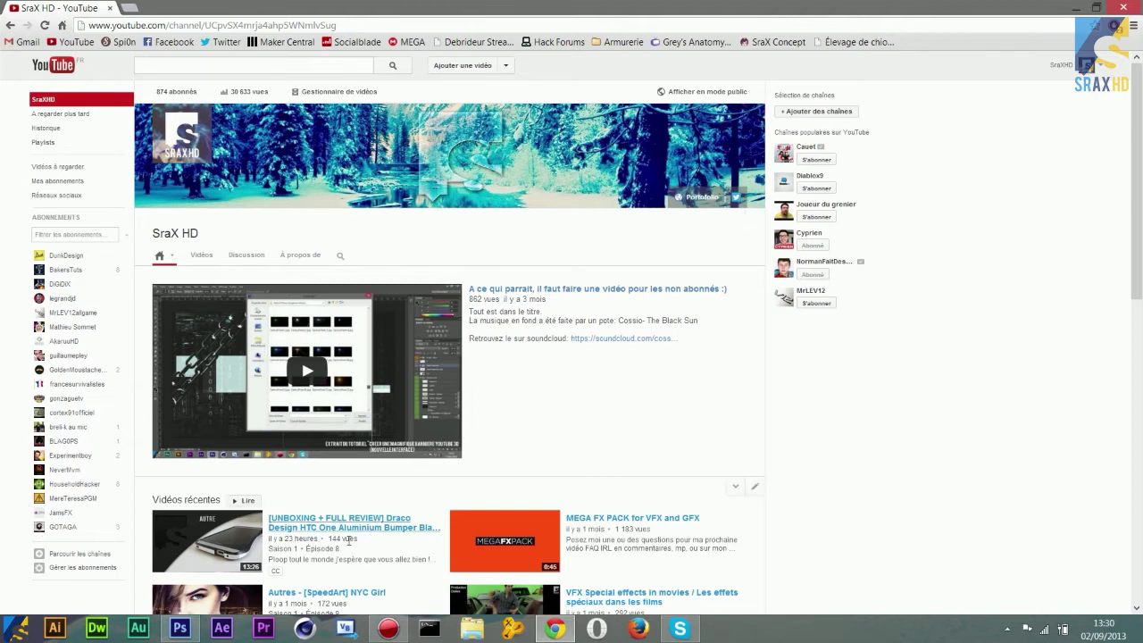
Browse the YouTube channel's recent videos and open "Autres - [SpeedArt] NYC Girl"
left_click_drag(1137, 223, 1142, 349)
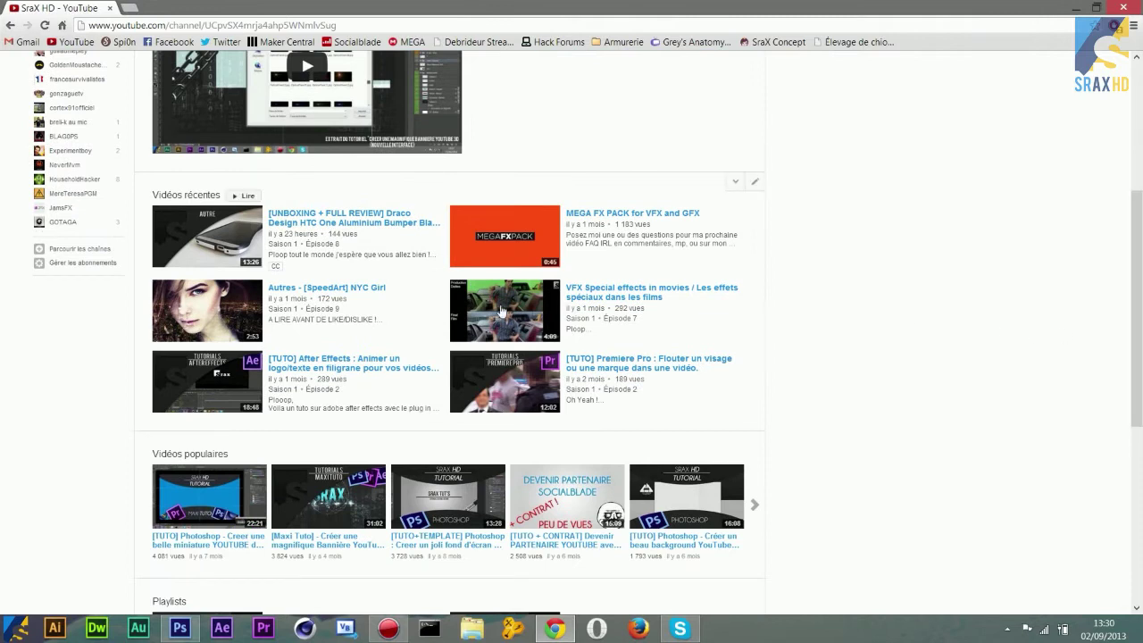
left_click(385, 291)
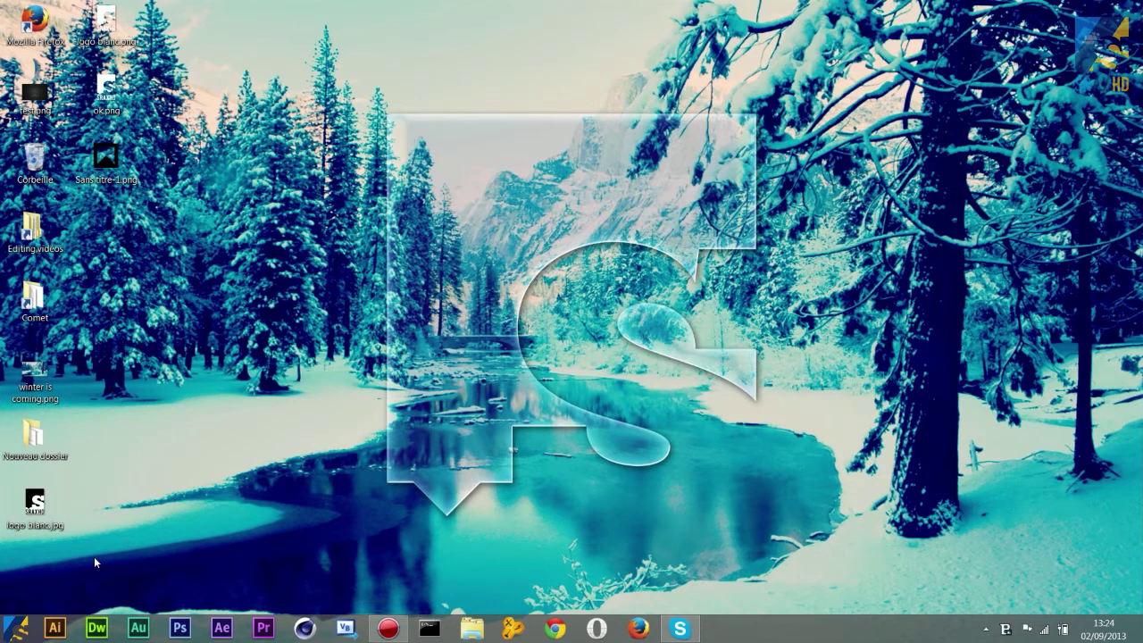
Switch to Photoshop and create a new 2000 by 2000 pixel document at 72 pixels per inch with transparent background contents
left_click(180, 630)
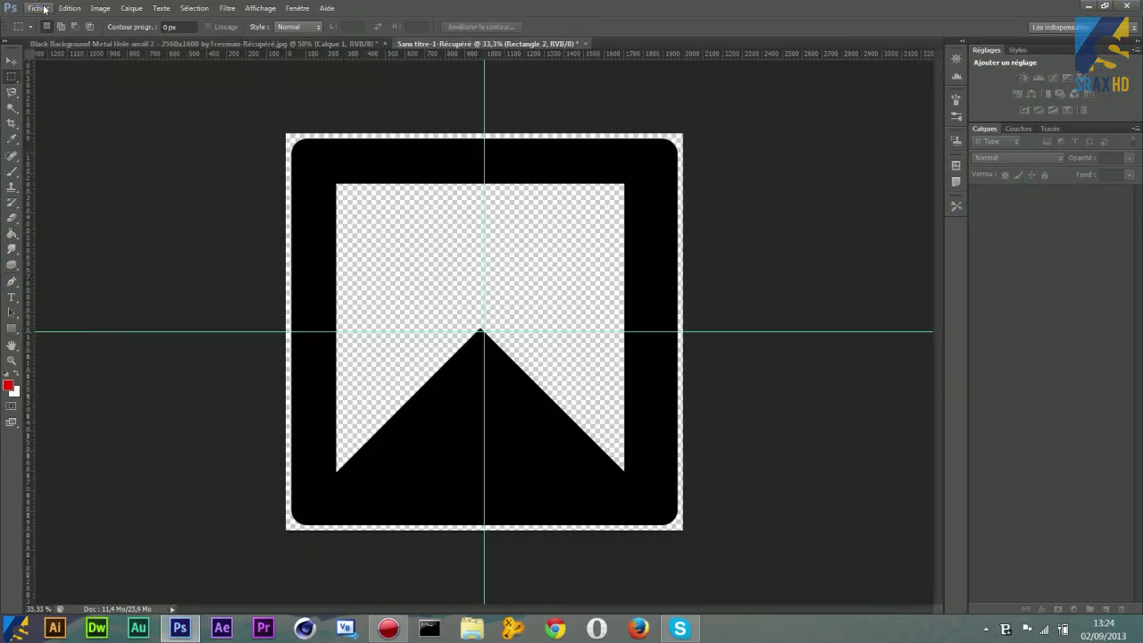
left_click(39, 8)
left_click(52, 20)
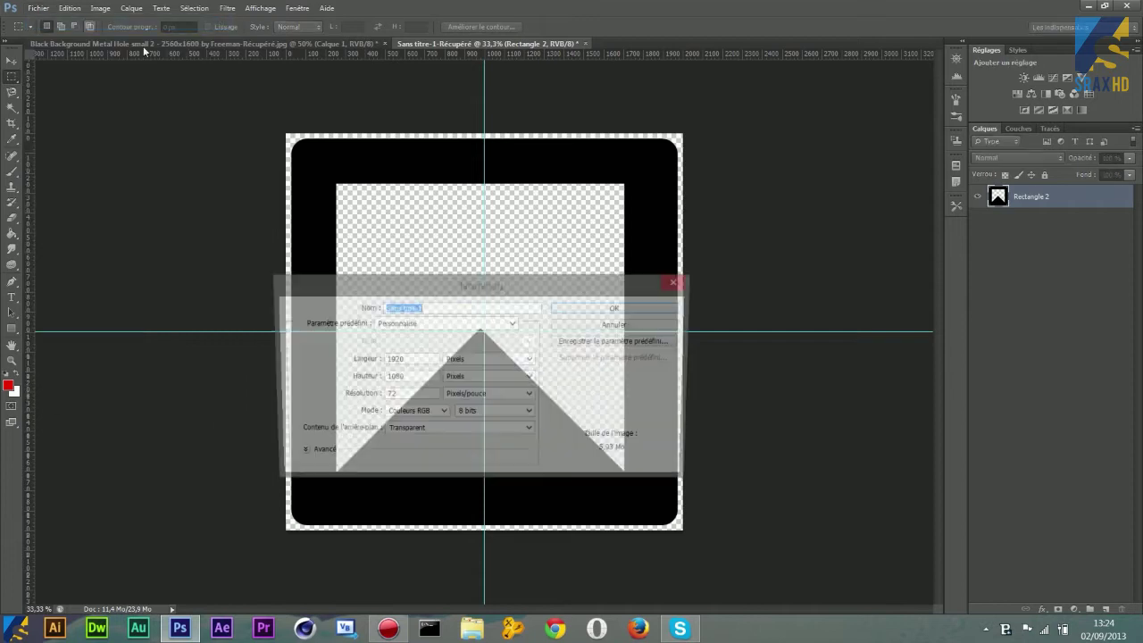
left_click(420, 359)
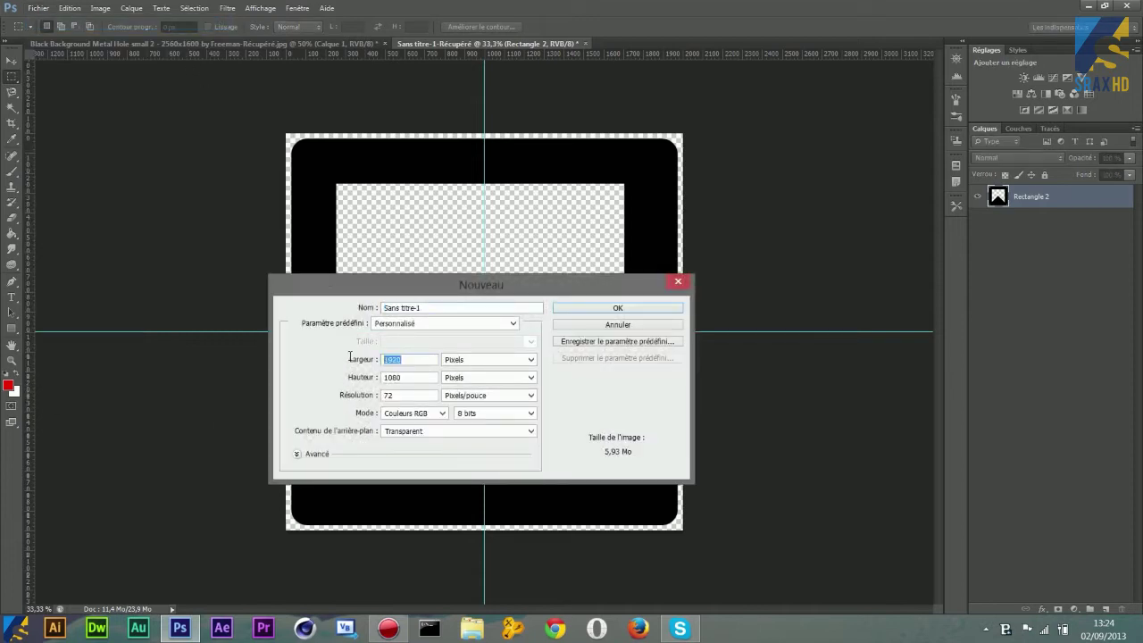
type("2000")
left_click(418, 376)
double_click(418, 376)
type("2000")
left_click_drag(301, 289, 319, 288)
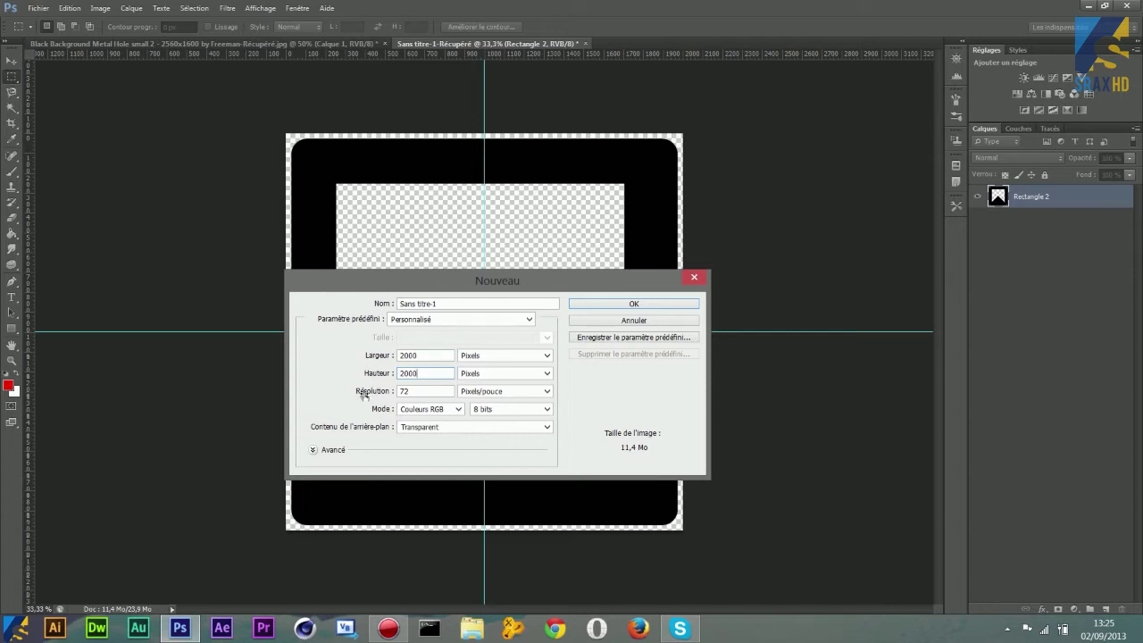
double_click(412, 388)
left_click(665, 307)
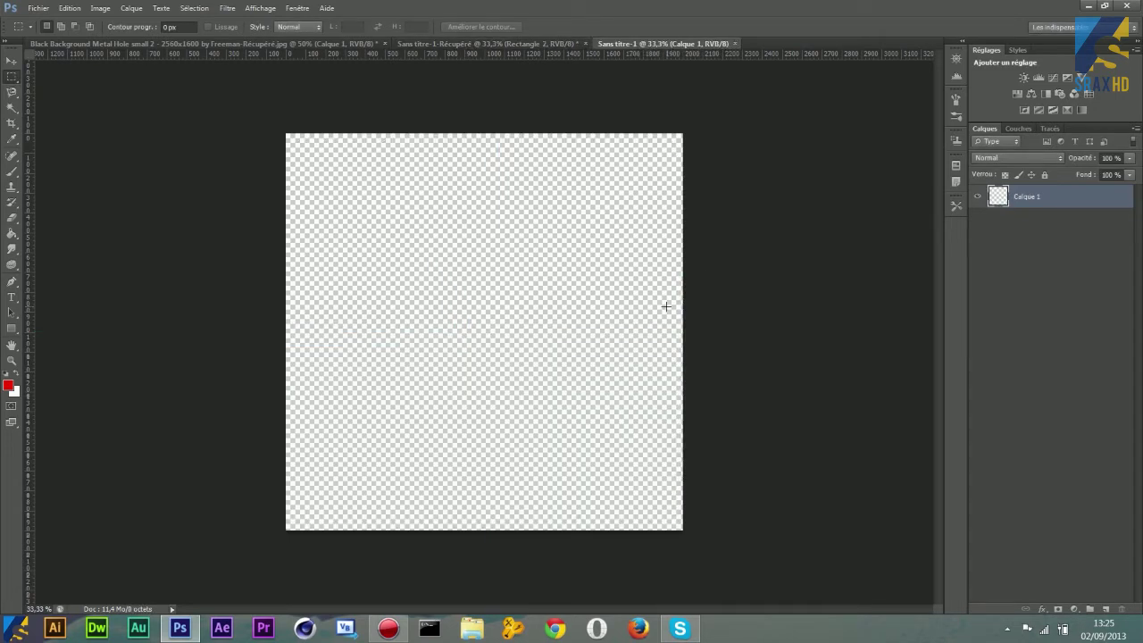
Rename the existing layer as Fond and add a new empty layer above it
double_click(1036, 197)
type("Fo")
left_click(1023, 338)
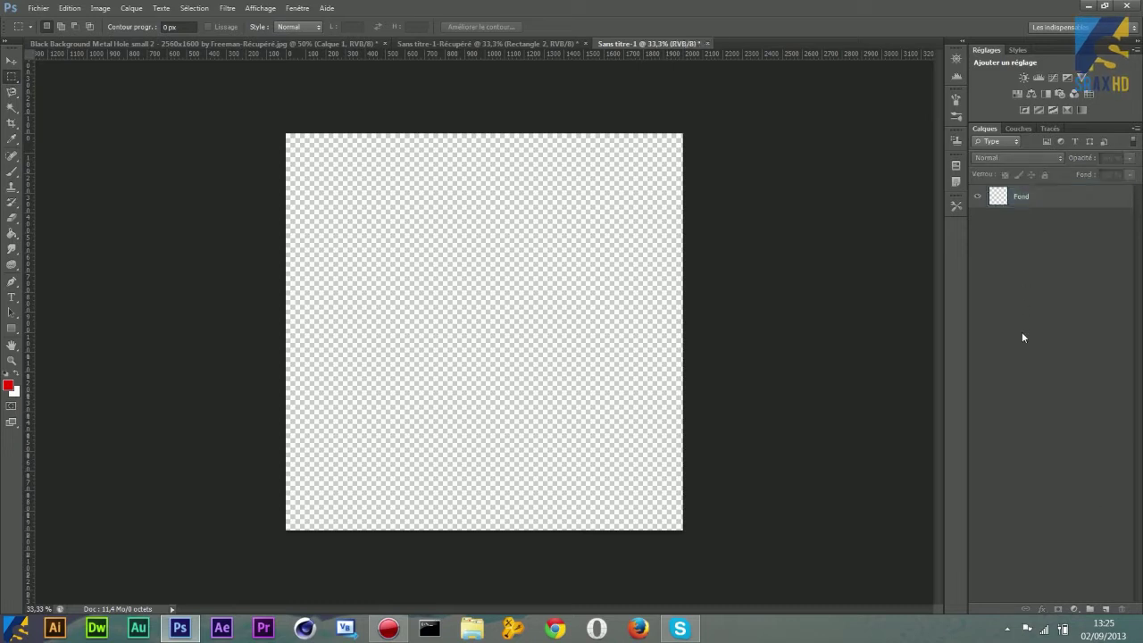
left_click(1104, 608)
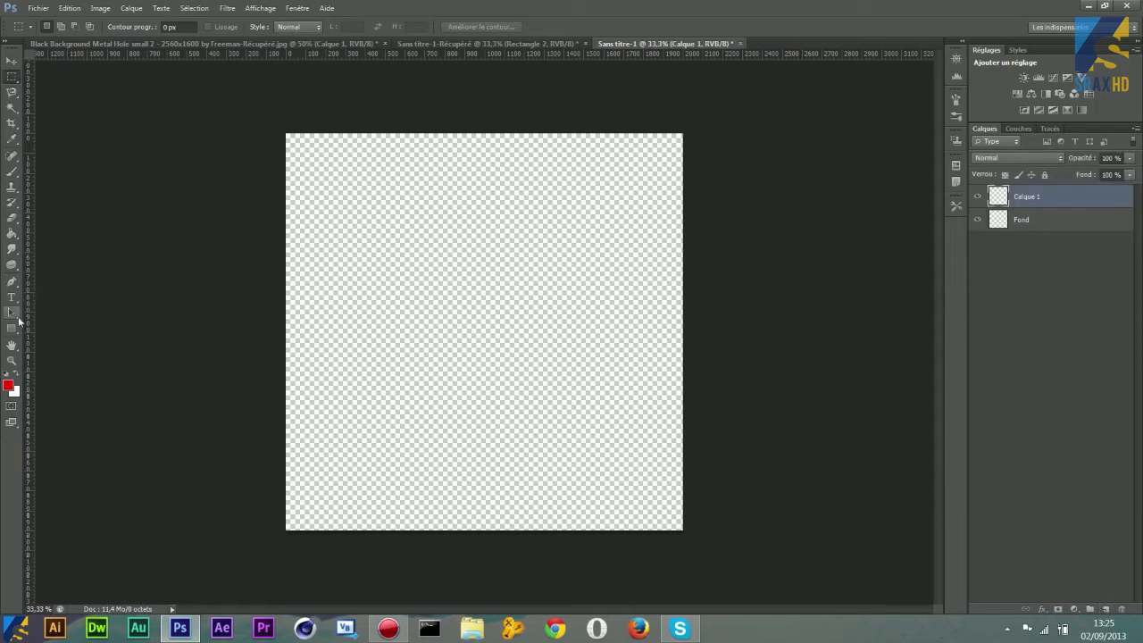
Draw a black rounded square about 1945 px wide with a 60 px corner radius, nearly filling the canvas
left_click(12, 327)
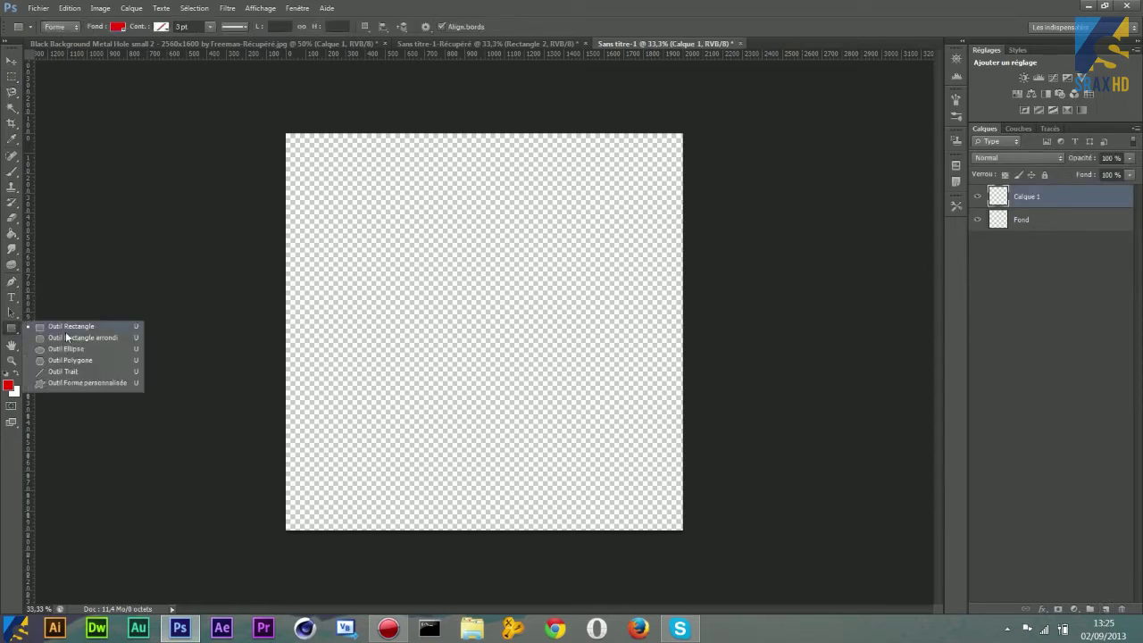
left_click(77, 339)
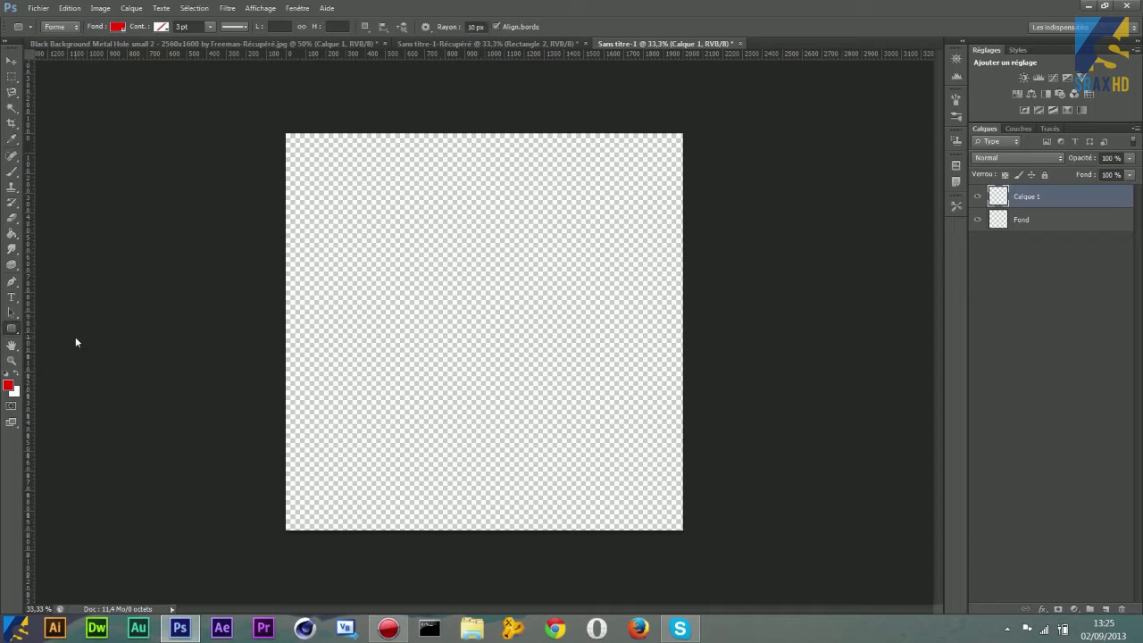
left_click(468, 23)
type("20")
left_click(118, 26)
left_click(84, 99)
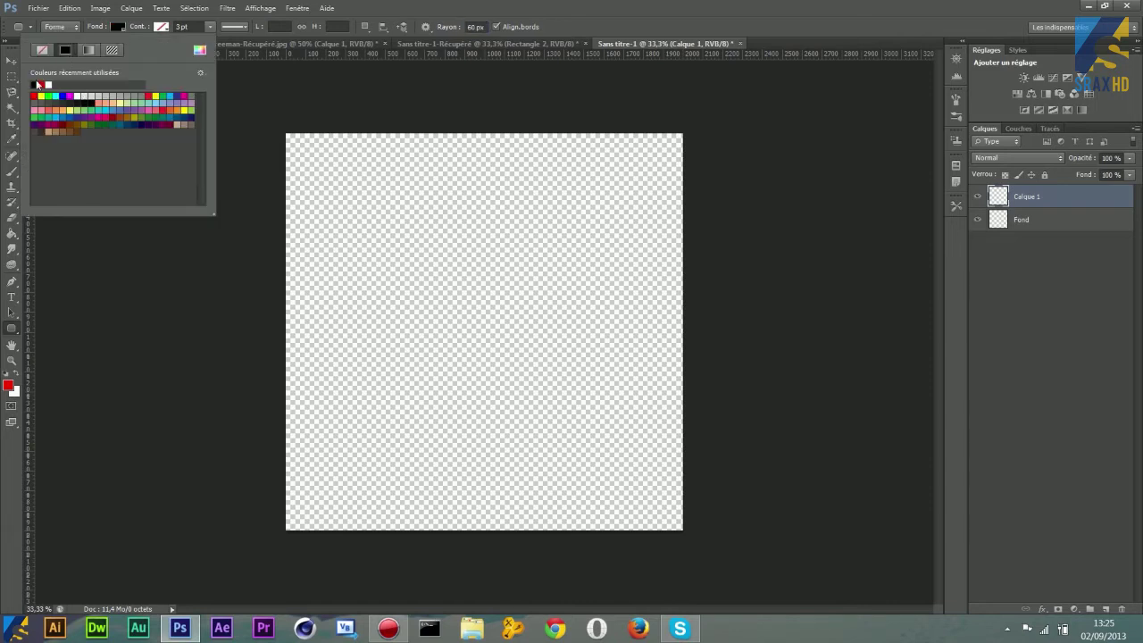
left_click(92, 104)
left_click(12, 65)
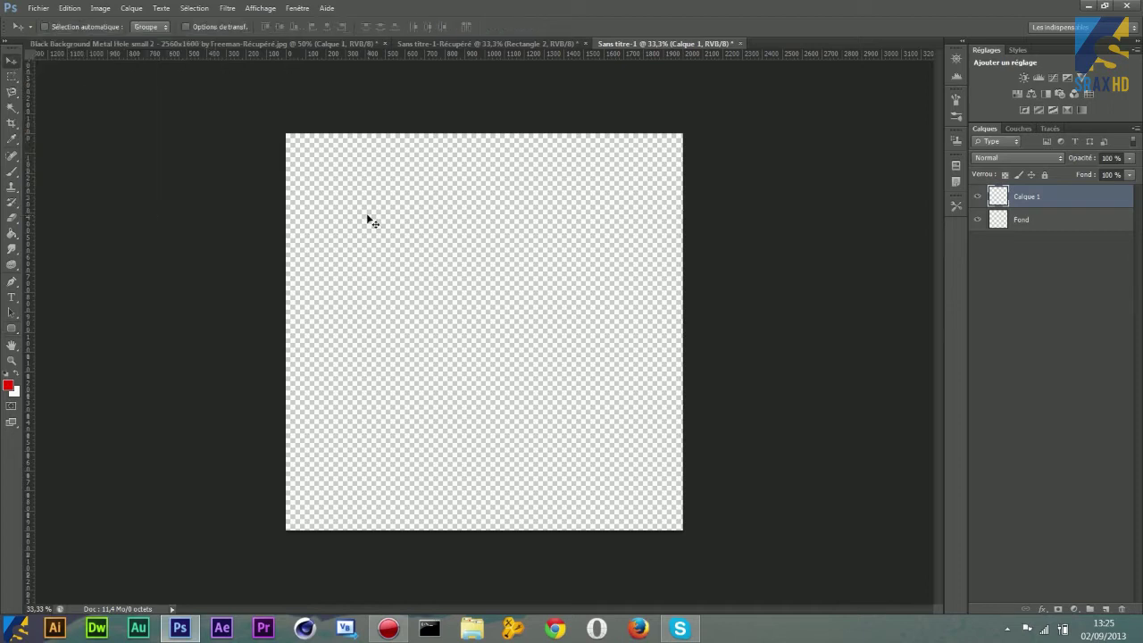
left_click(13, 327)
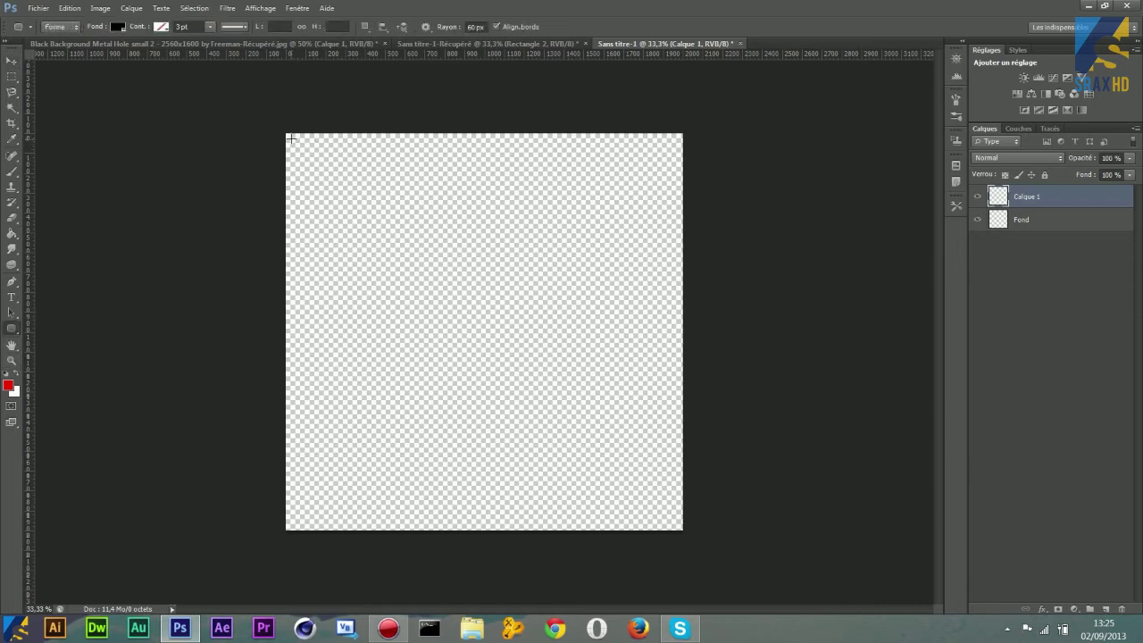
left_click_drag(293, 138, 735, 524)
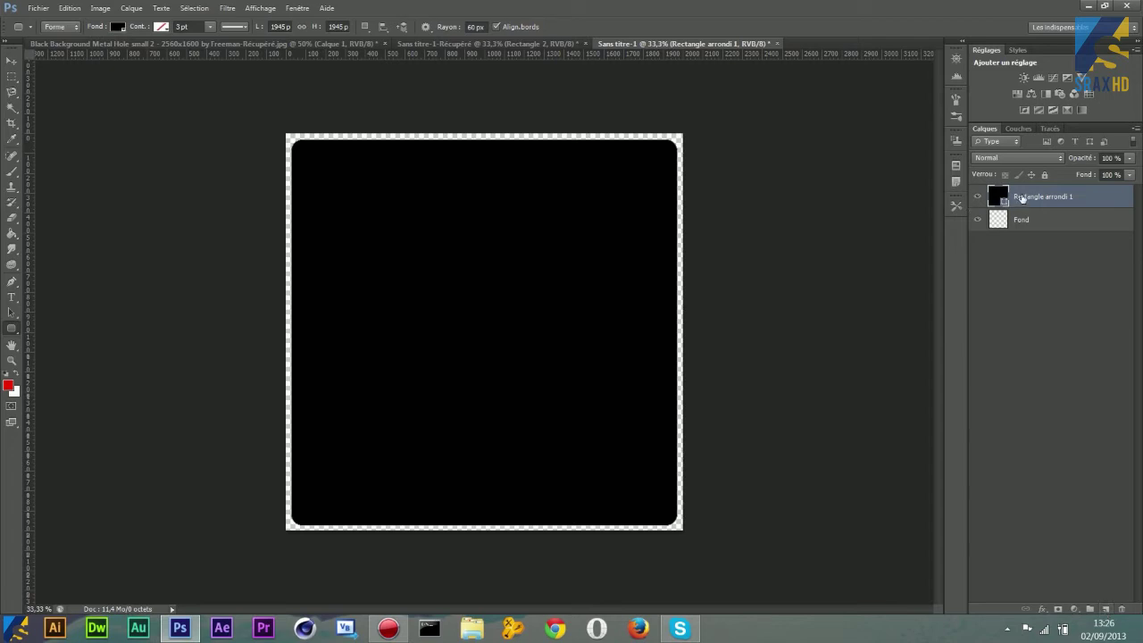
Rename the rounded square's layer as Arrondis Carré
double_click(1022, 197)
type("c")
type("A")
type("rrondis Carré")
left_click(1100, 328)
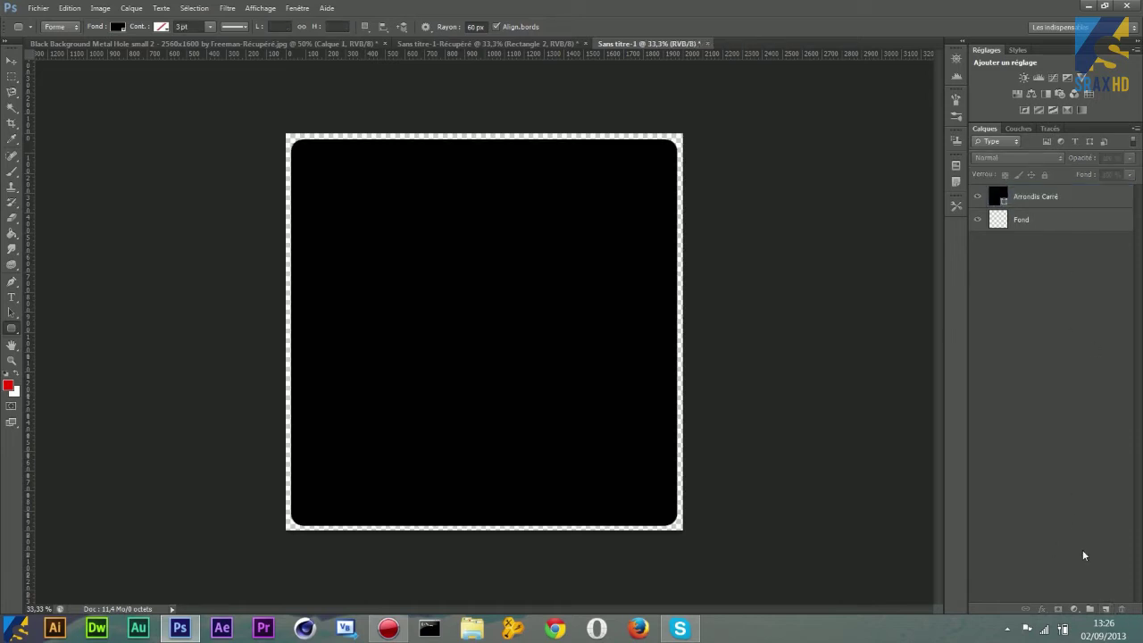
Add a new layer above Arrondis Carré and set the Rectangle tool's fill to white
left_click(1105, 609)
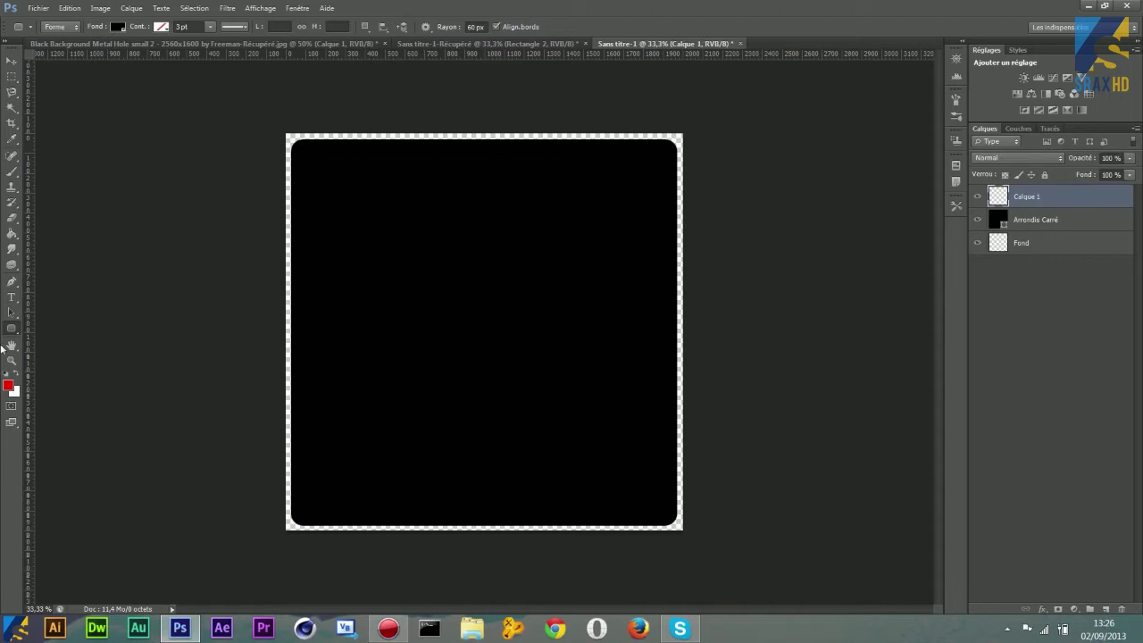
left_click(13, 330)
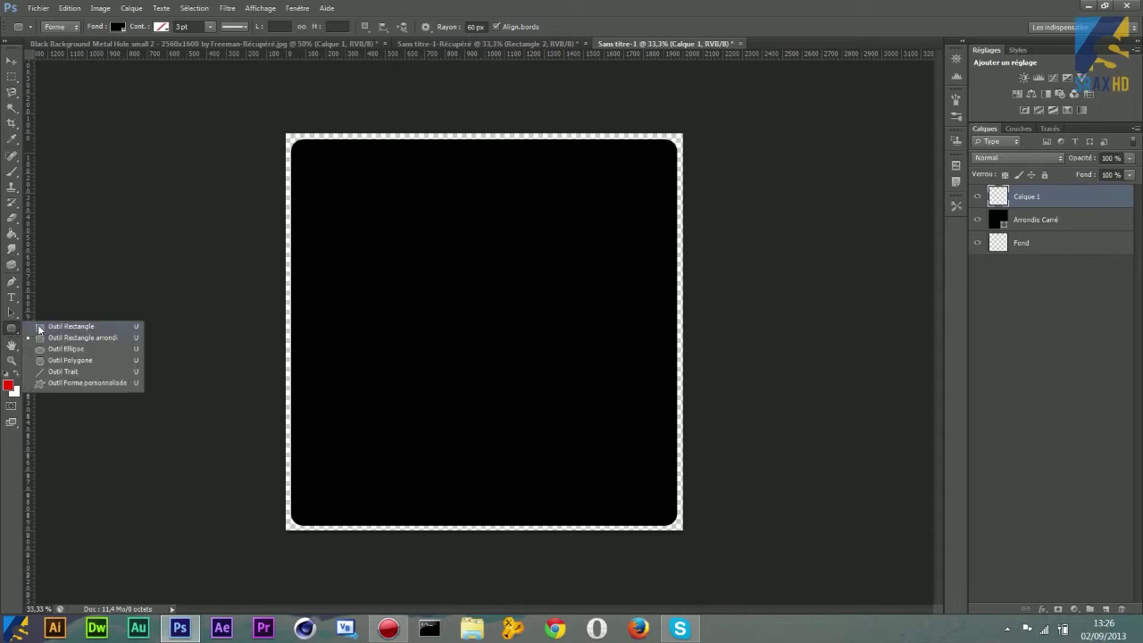
left_click(38, 327)
left_click(118, 28)
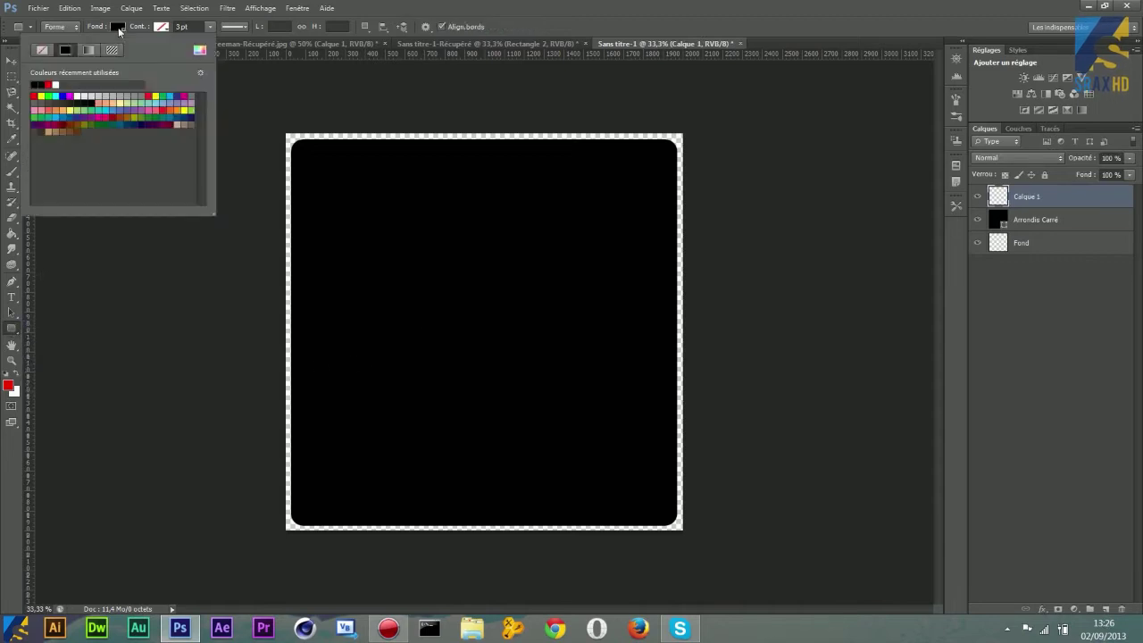
left_click(55, 84)
left_click(12, 77)
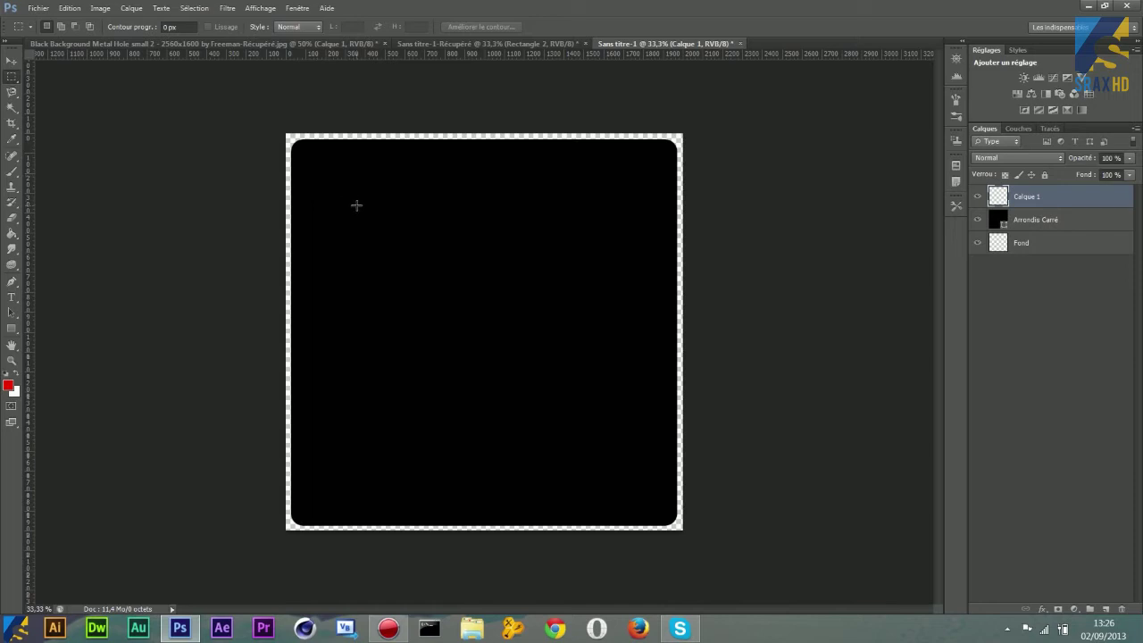
left_click_drag(358, 208, 470, 325)
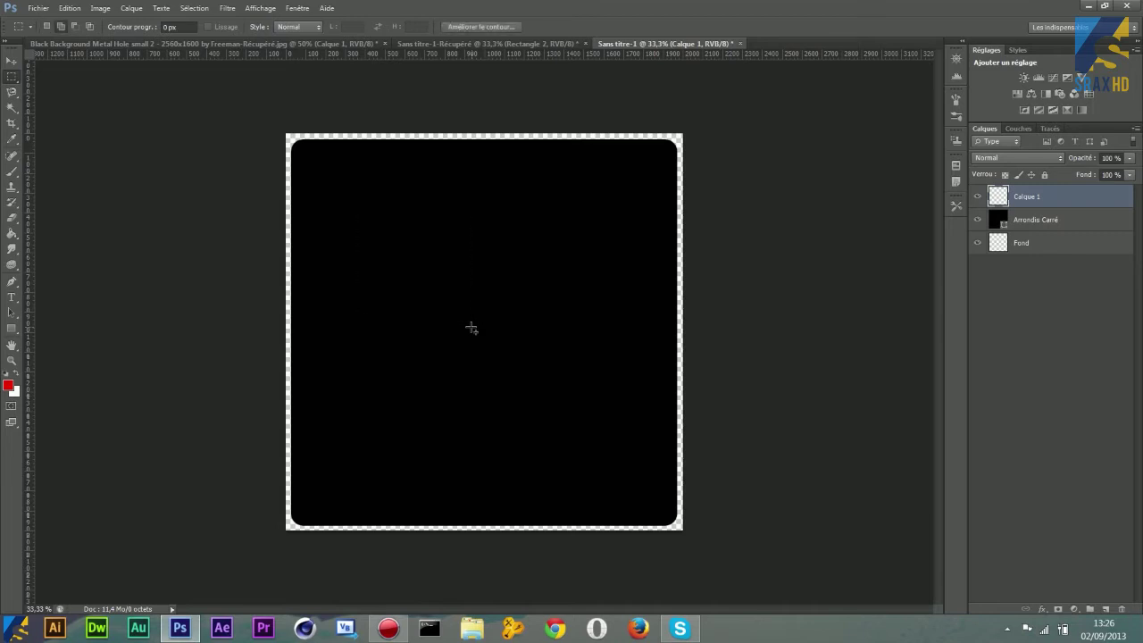
left_click(64, 81)
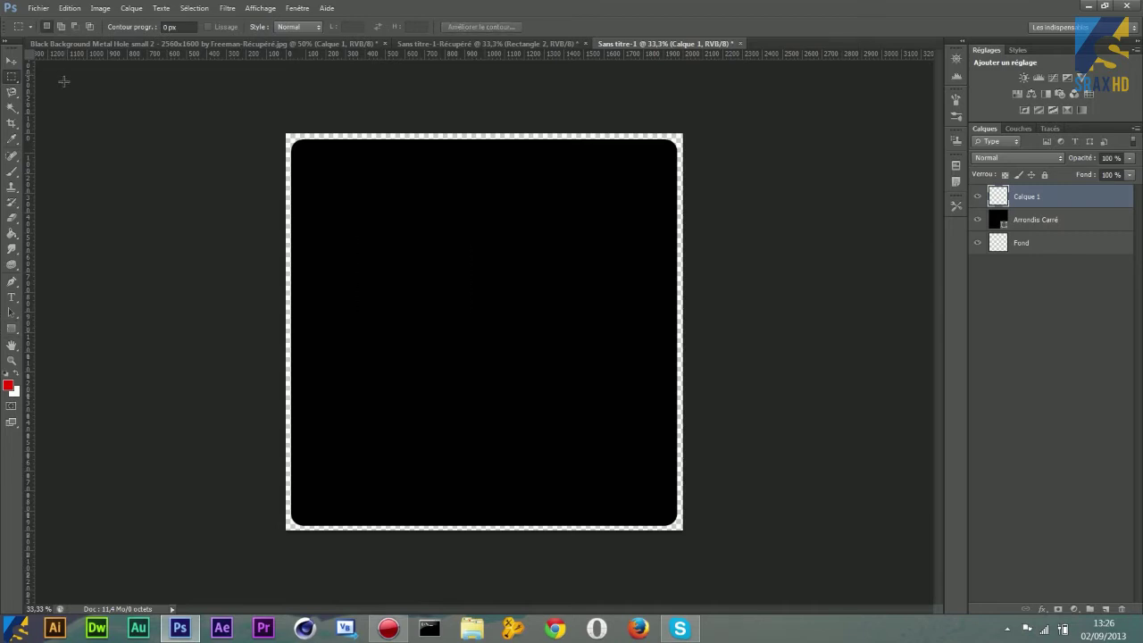
Draw a white square about 1390 px wide inside the black rounded square and centre it vertically
left_click(15, 329)
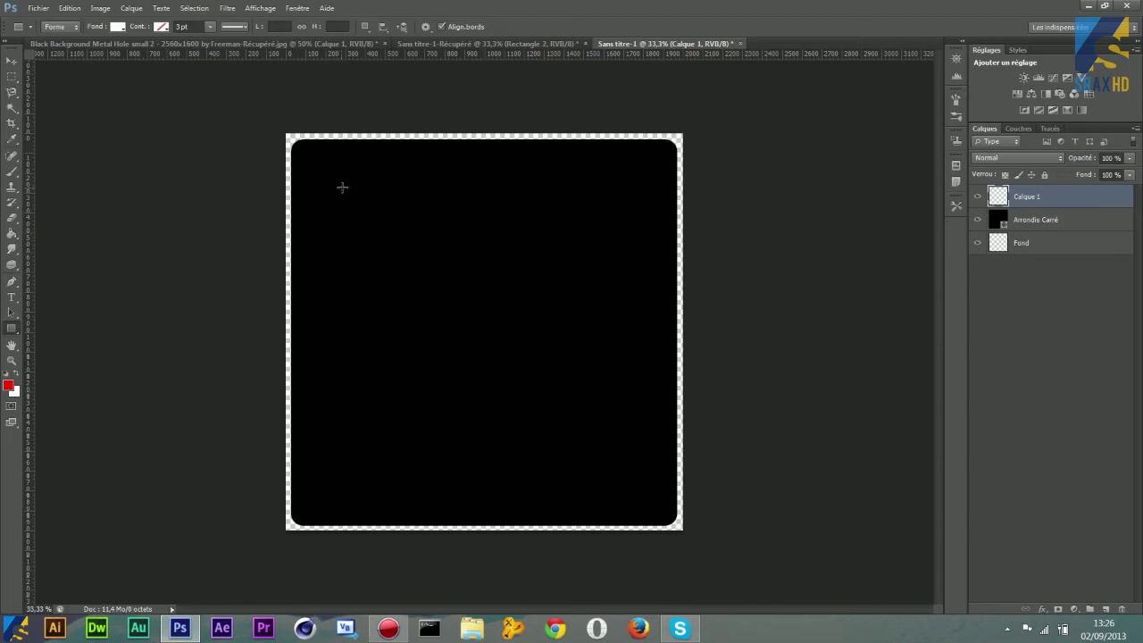
left_click_drag(345, 189, 625, 465)
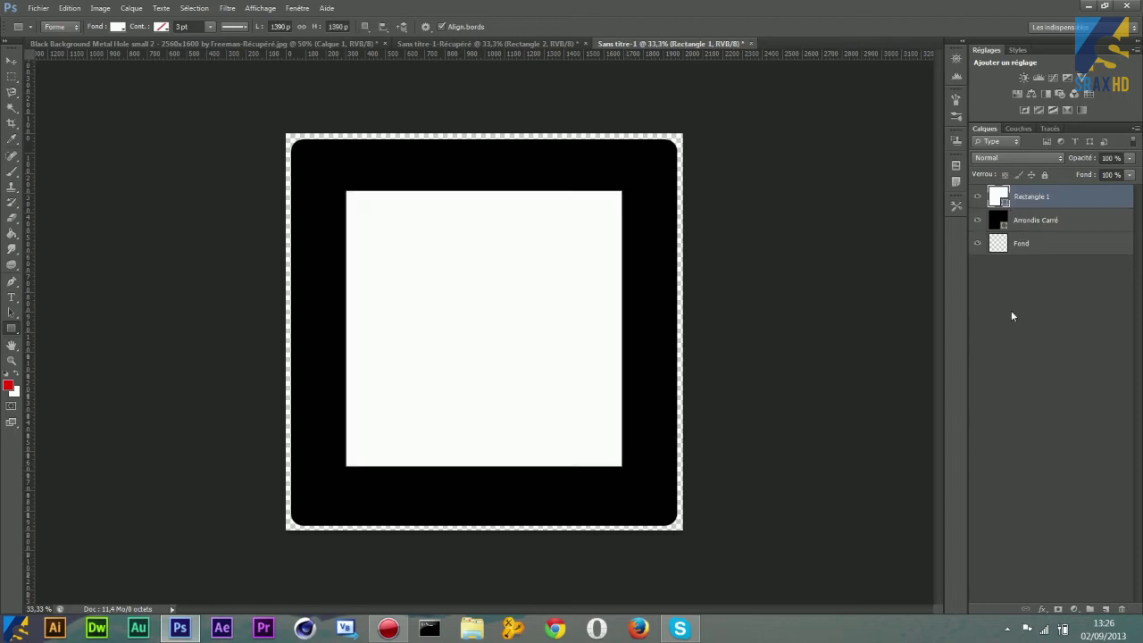
key("v")
left_click_drag(505, 279, 502, 281)
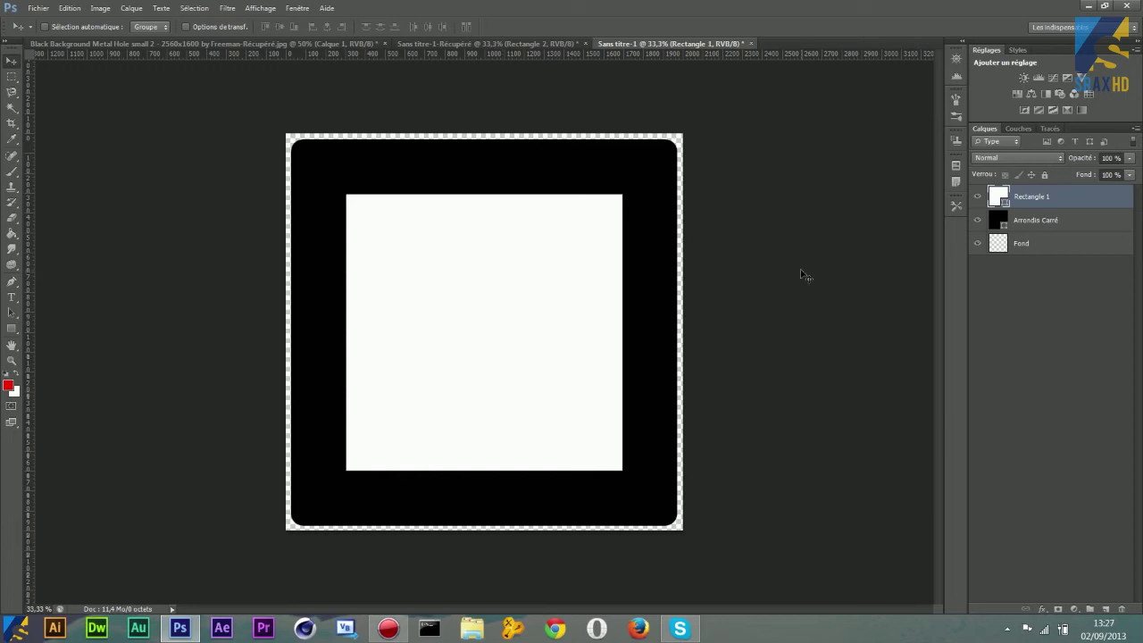
Add a new layer above the white square and draw a black square about 1405 px wide over it
left_click(1106, 609)
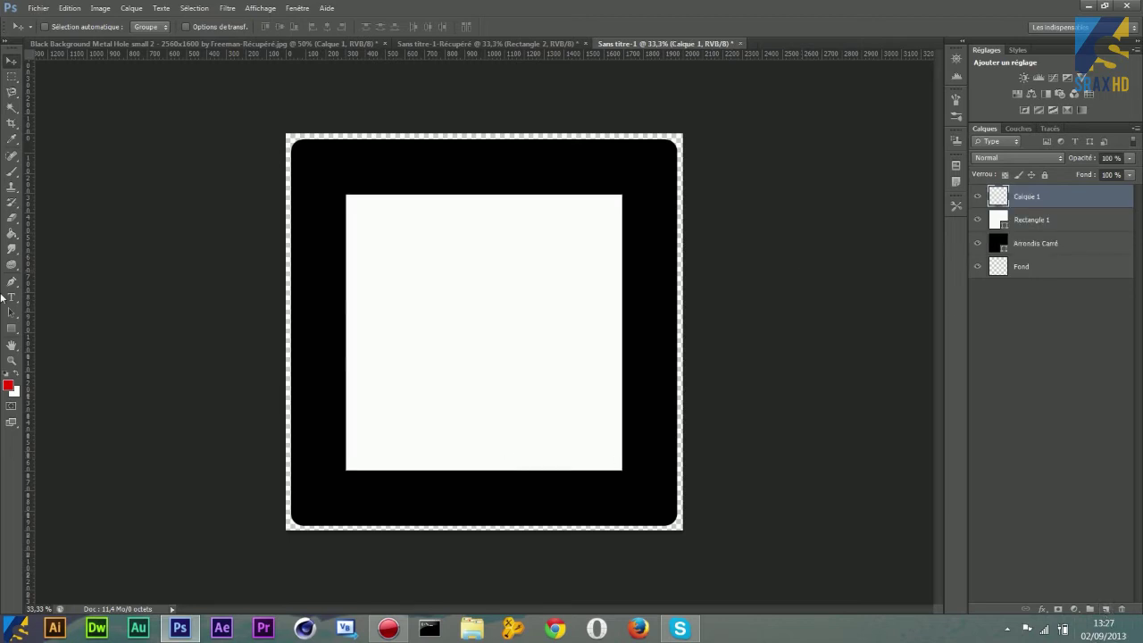
left_click(11, 327)
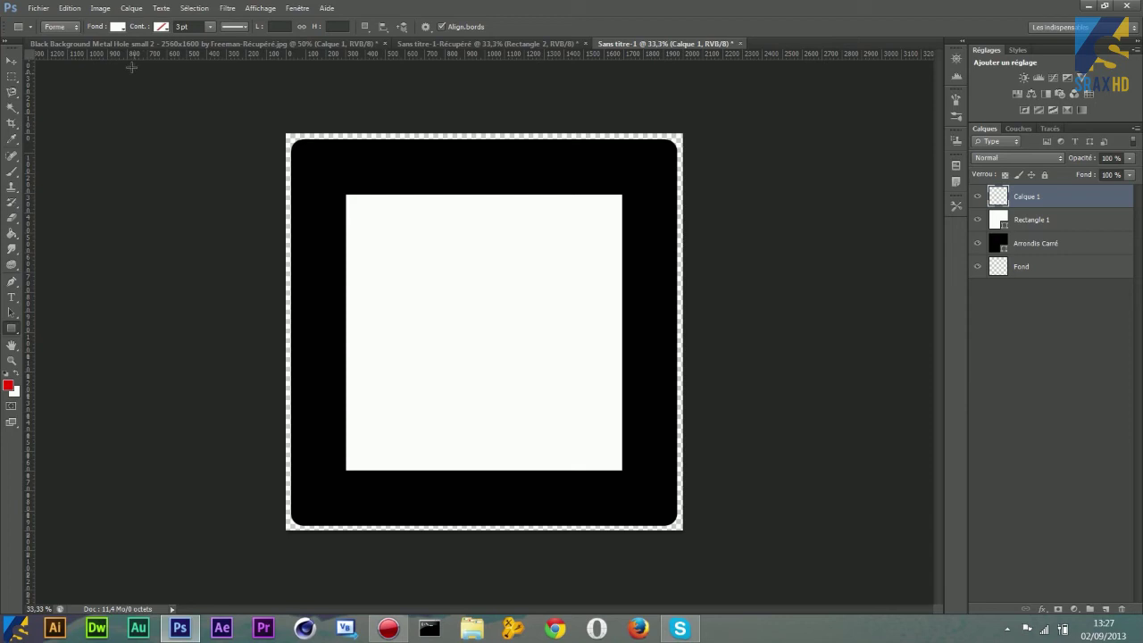
left_click(118, 28)
left_click(46, 84)
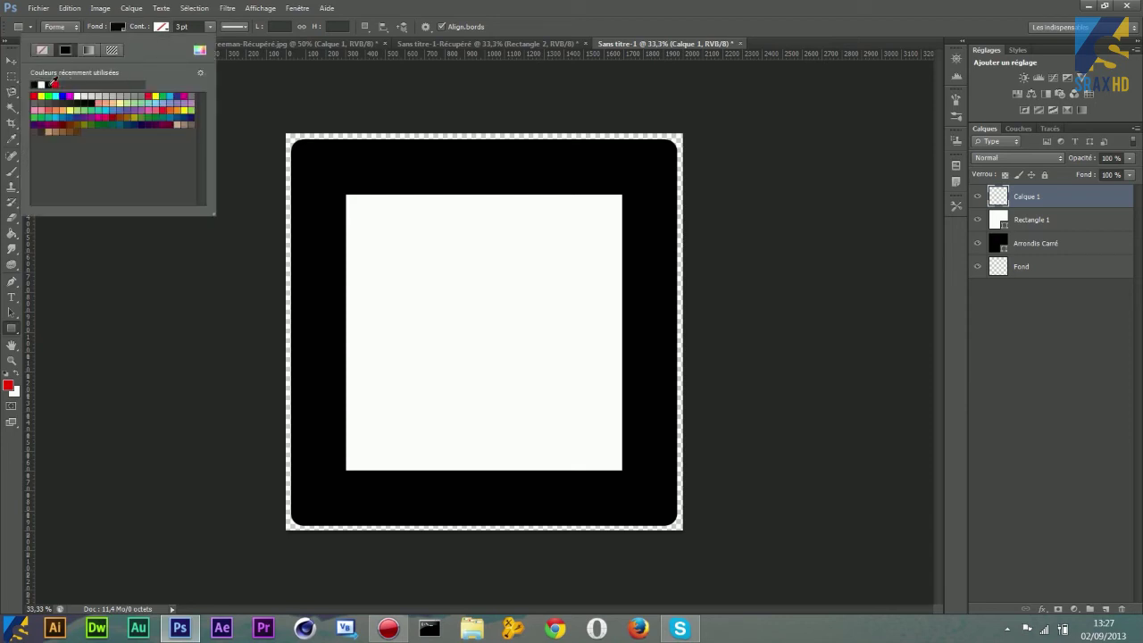
left_click(90, 50)
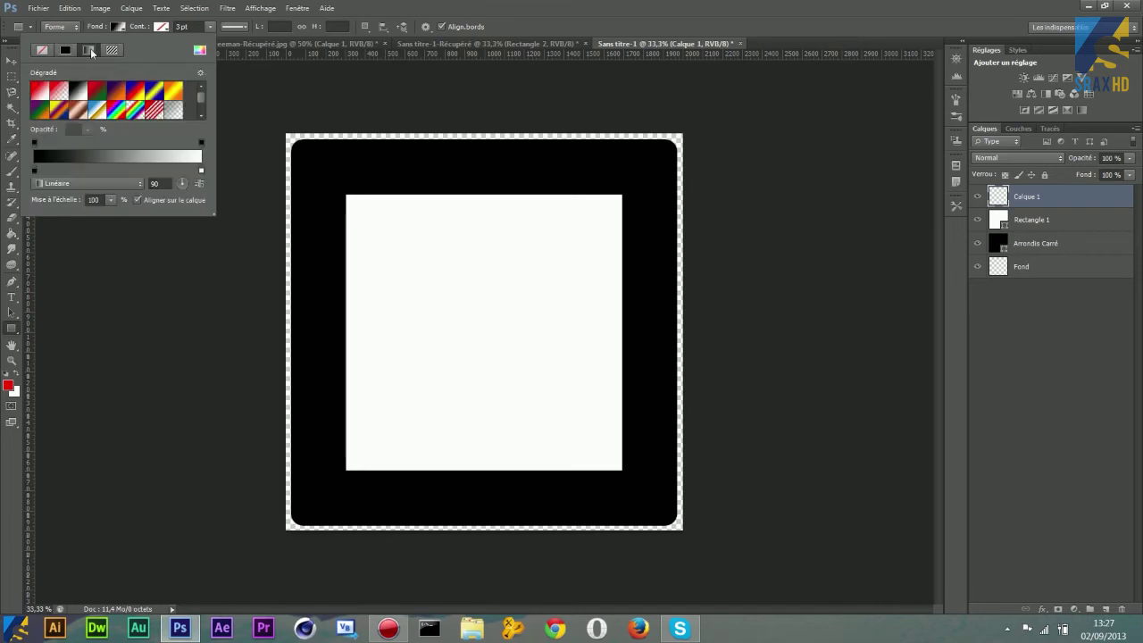
left_click(42, 49)
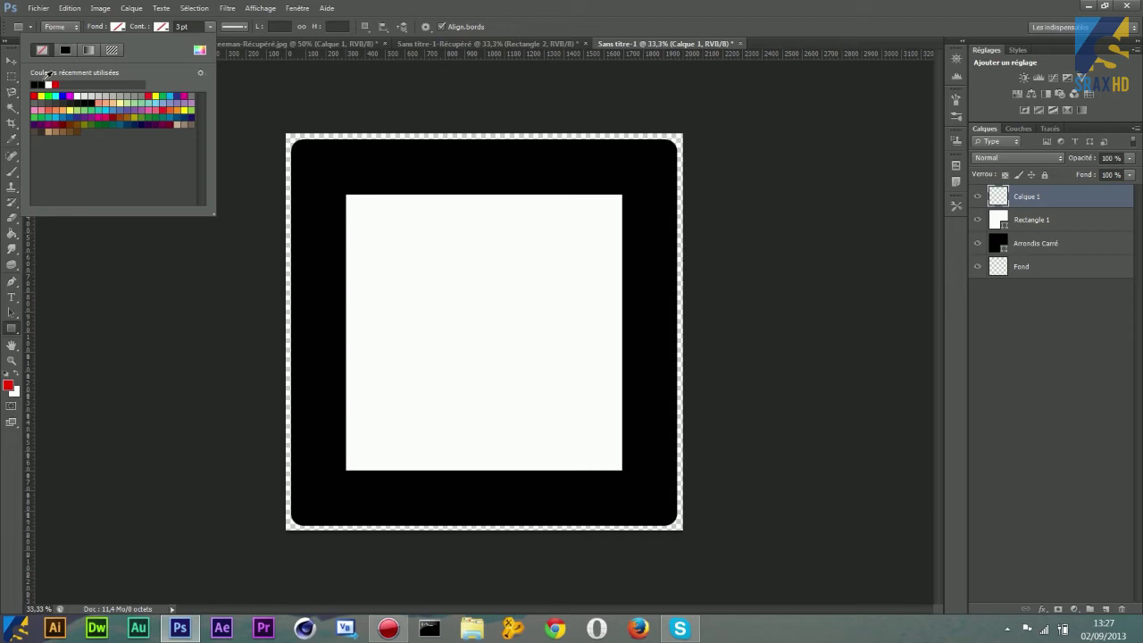
left_click(91, 102)
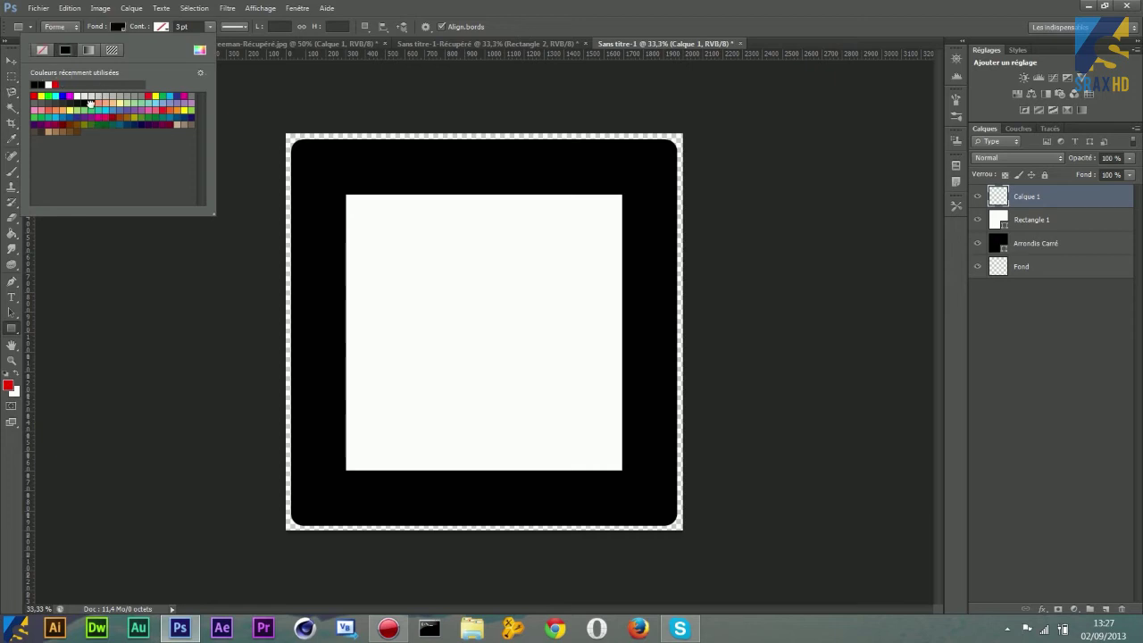
left_click(115, 28)
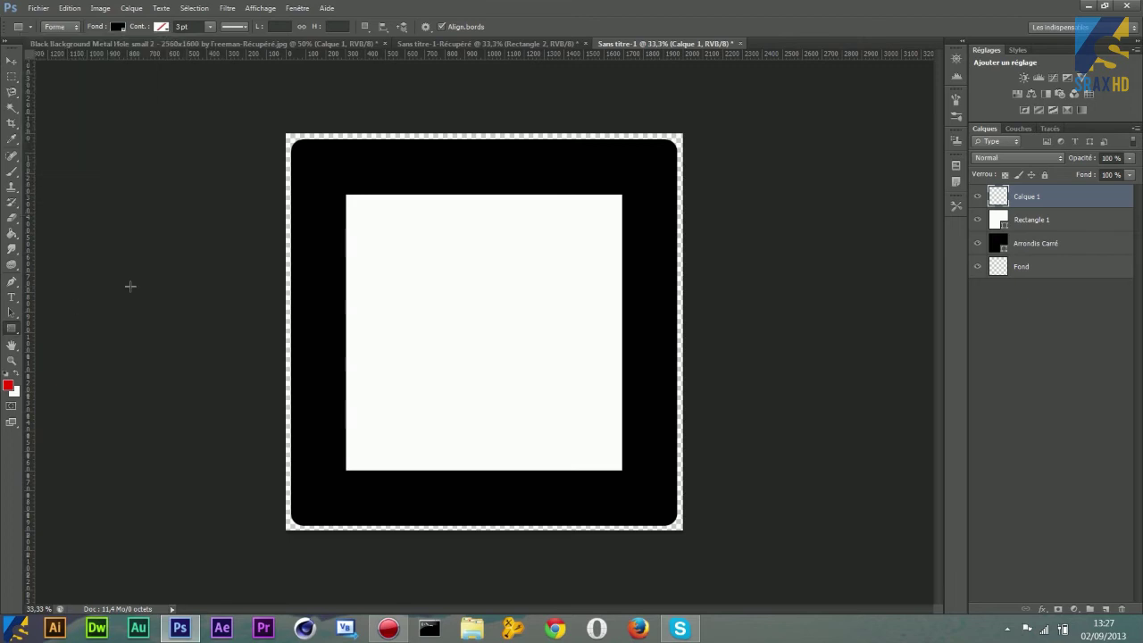
left_click_drag(346, 220, 741, 498)
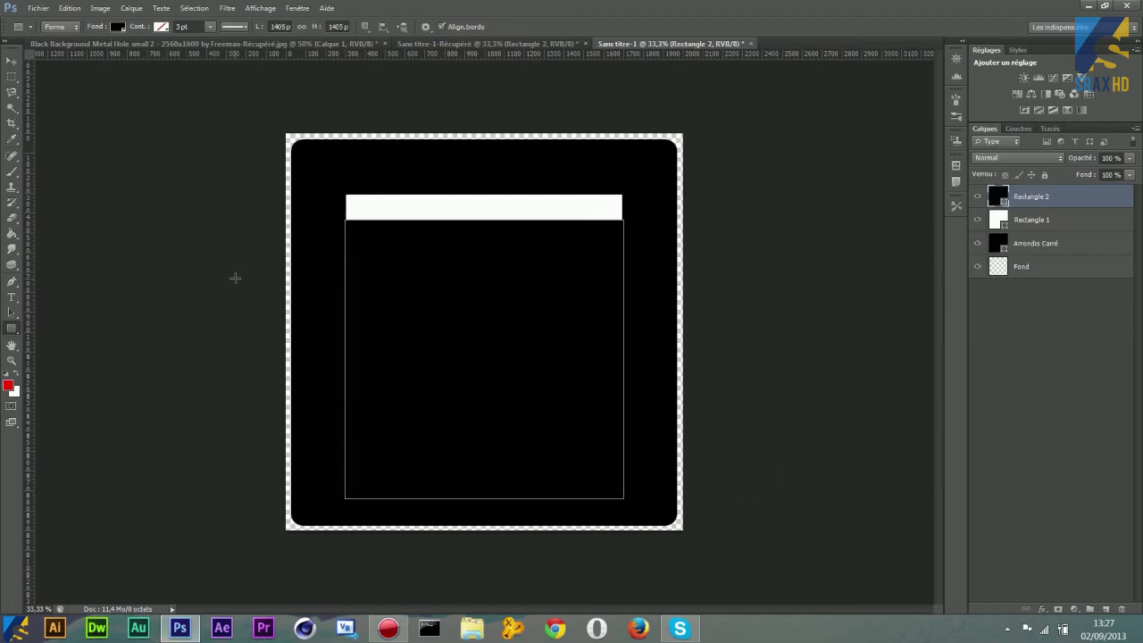
Rotate the new black square by -45° and move it down so its upper corner cuts a centred notch into the white square
left_click(70, 8)
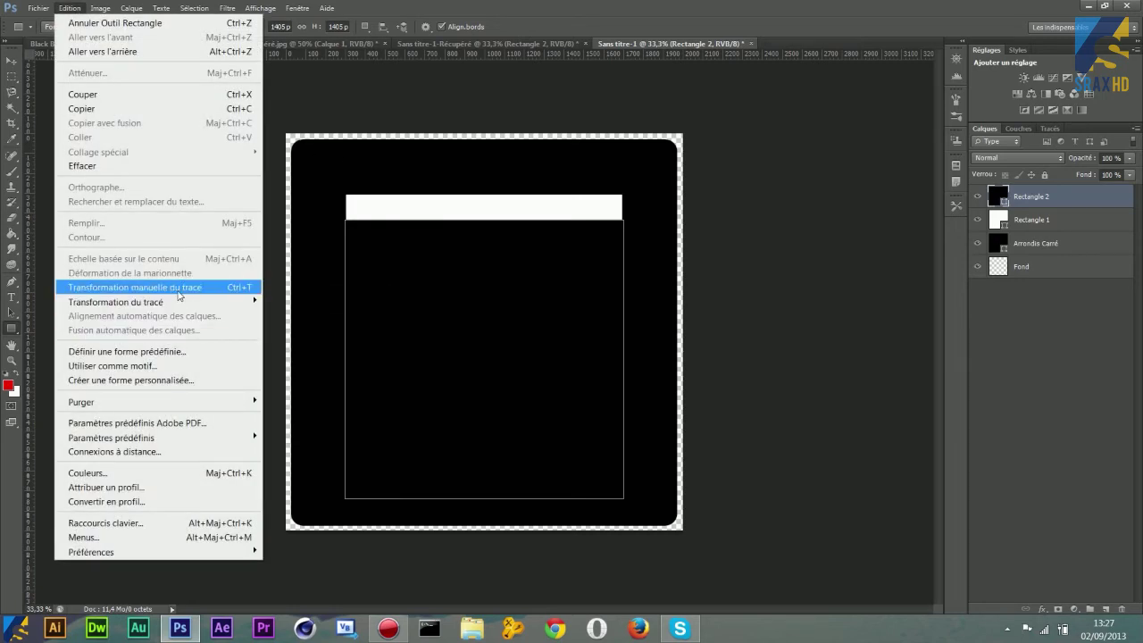
left_click(179, 287)
left_click_drag(660, 197, 493, 164)
left_click_drag(489, 207, 499, 414)
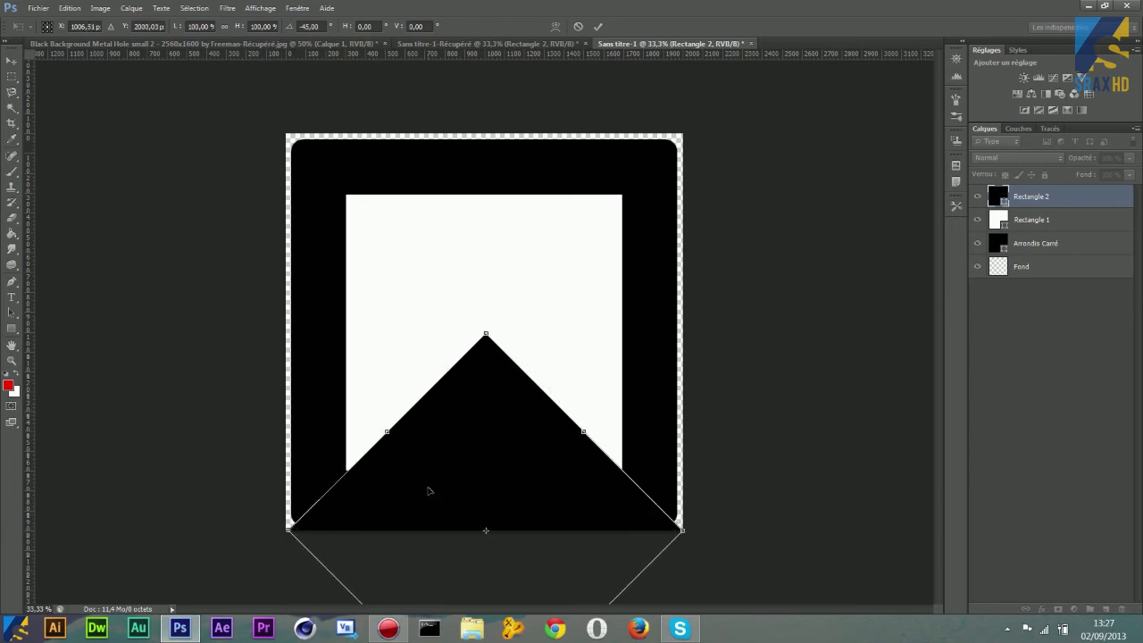
left_click_drag(412, 490, 412, 489)
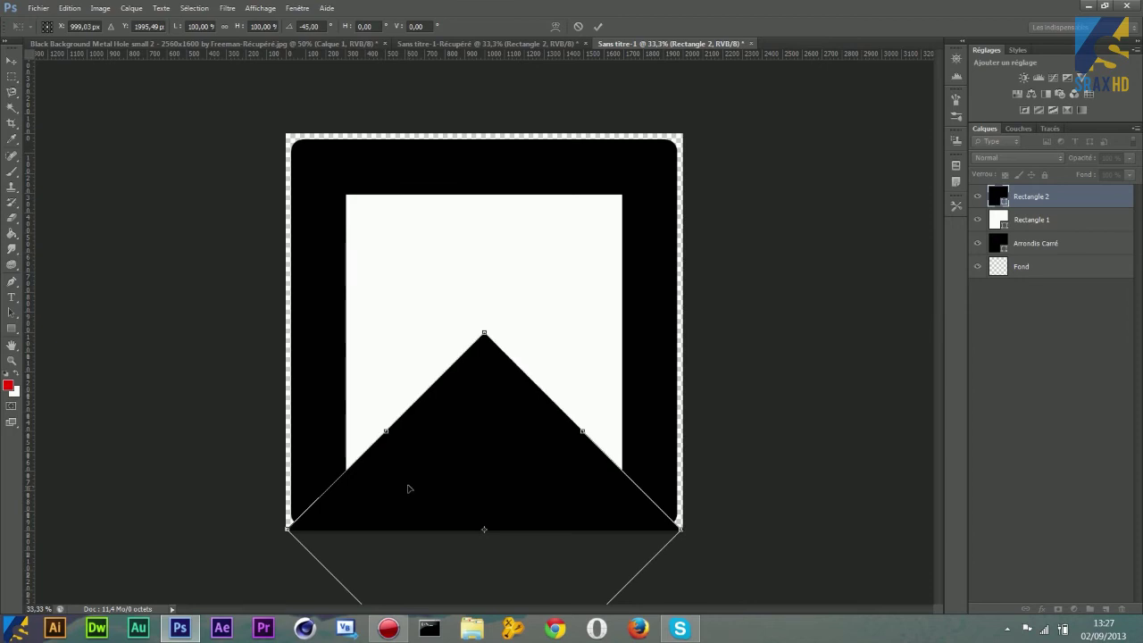
key("Return")
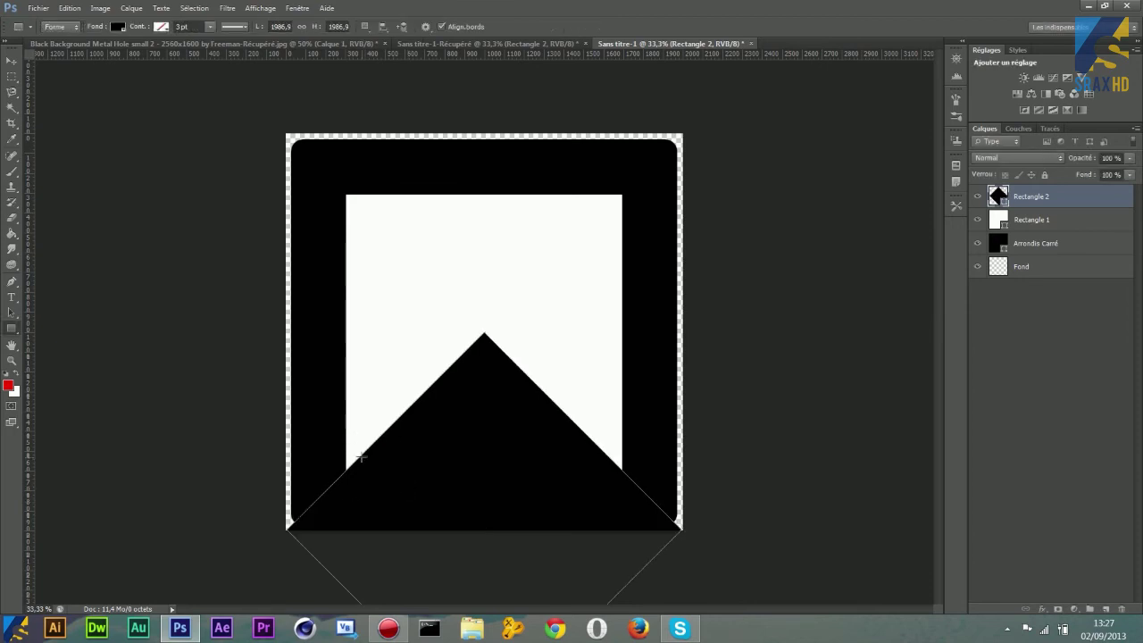
Toggle the visibility of the Rectangle 2 layer to compare the logo with and without the notch
left_click(976, 196)
left_click(975, 197)
left_click(976, 197)
left_click(976, 197)
left_click(976, 197)
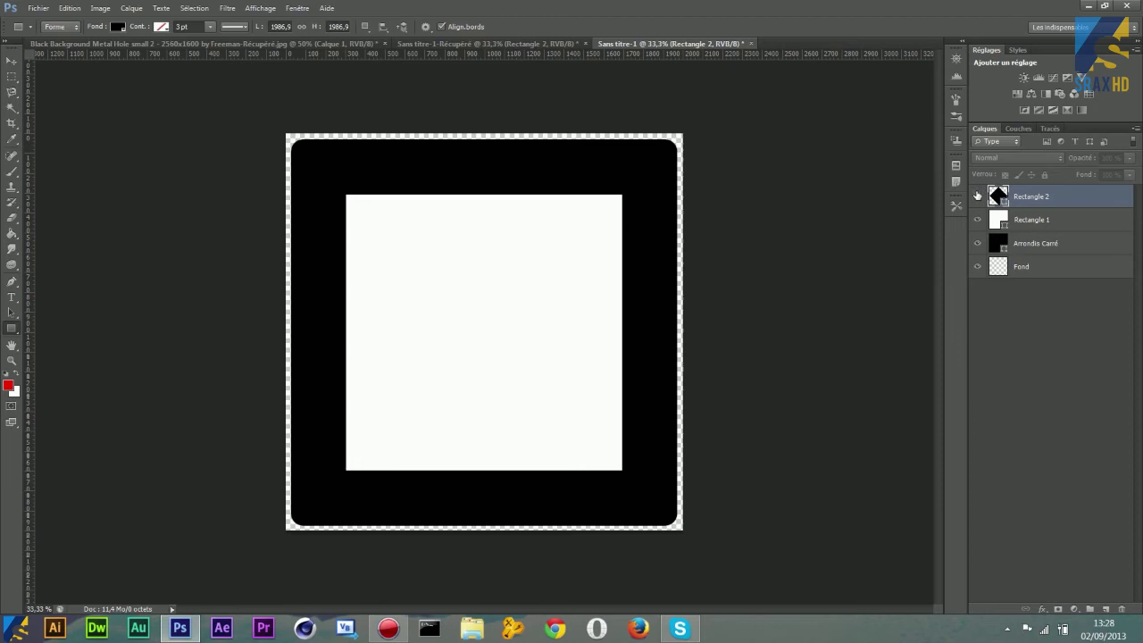
left_click(976, 197)
left_click(976, 196)
left_click(976, 196)
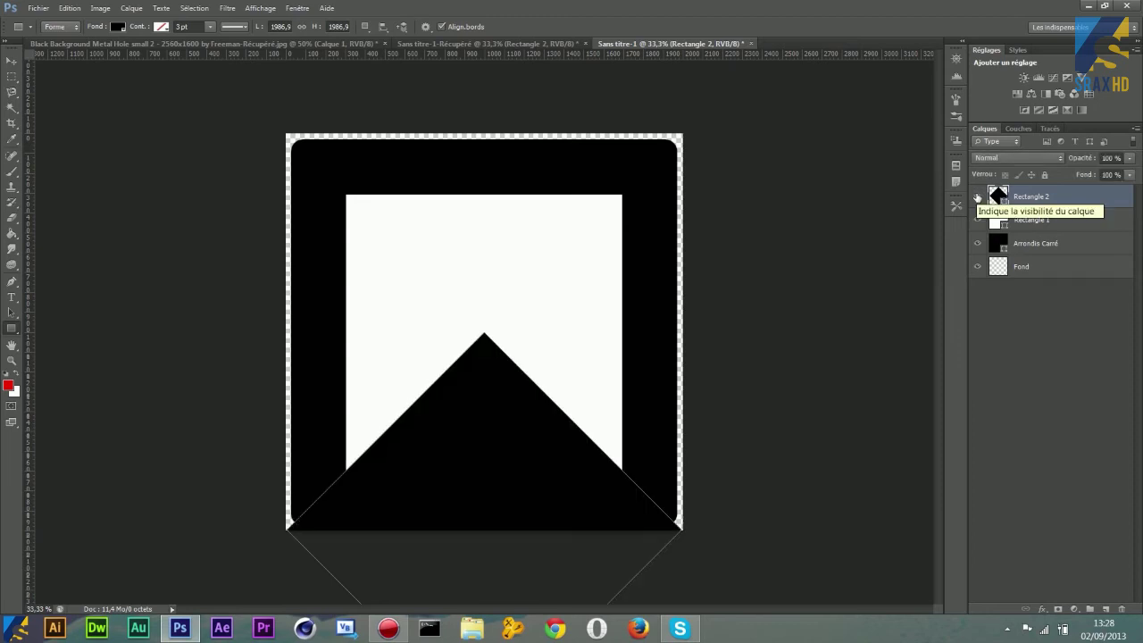
Rasterize the Arrondis Carré layer
left_click(1060, 243)
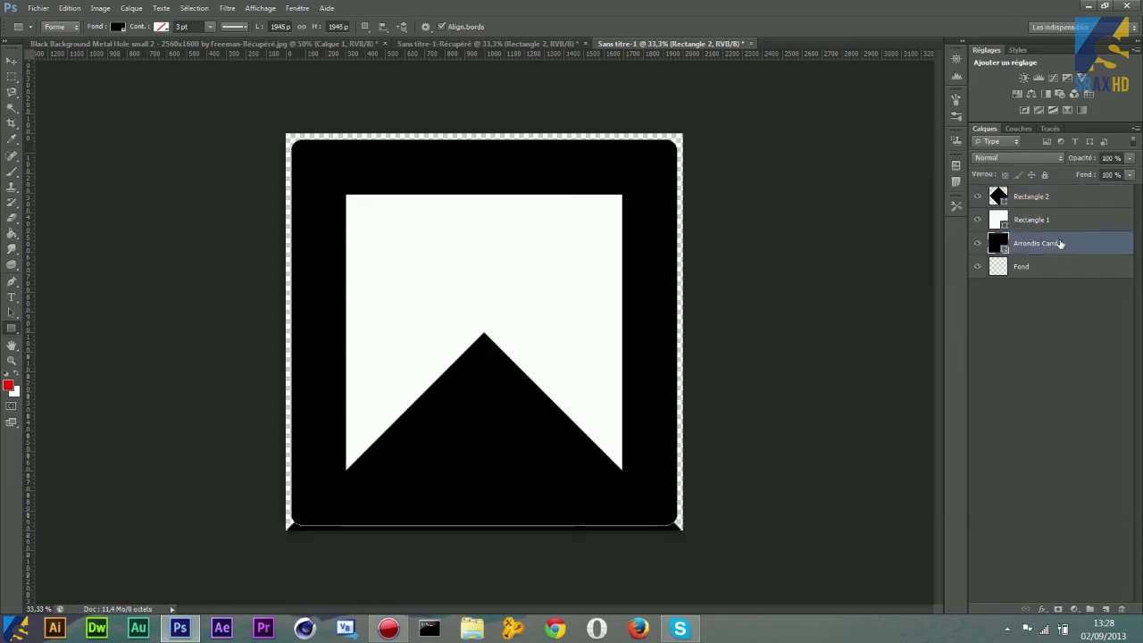
right_click(1060, 243)
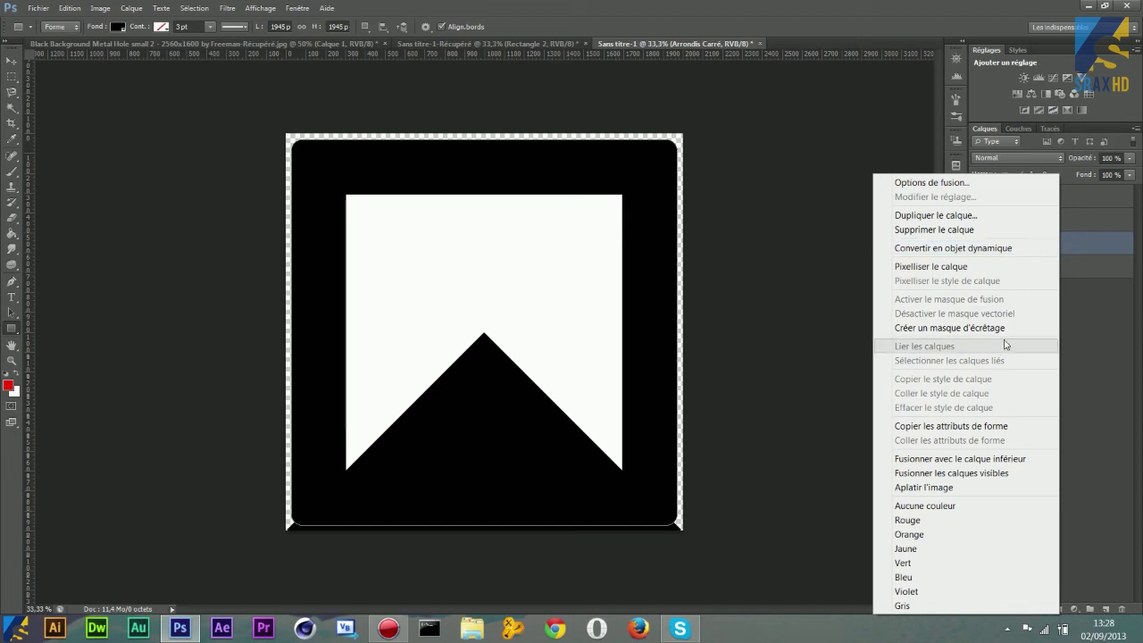
left_click(1020, 266)
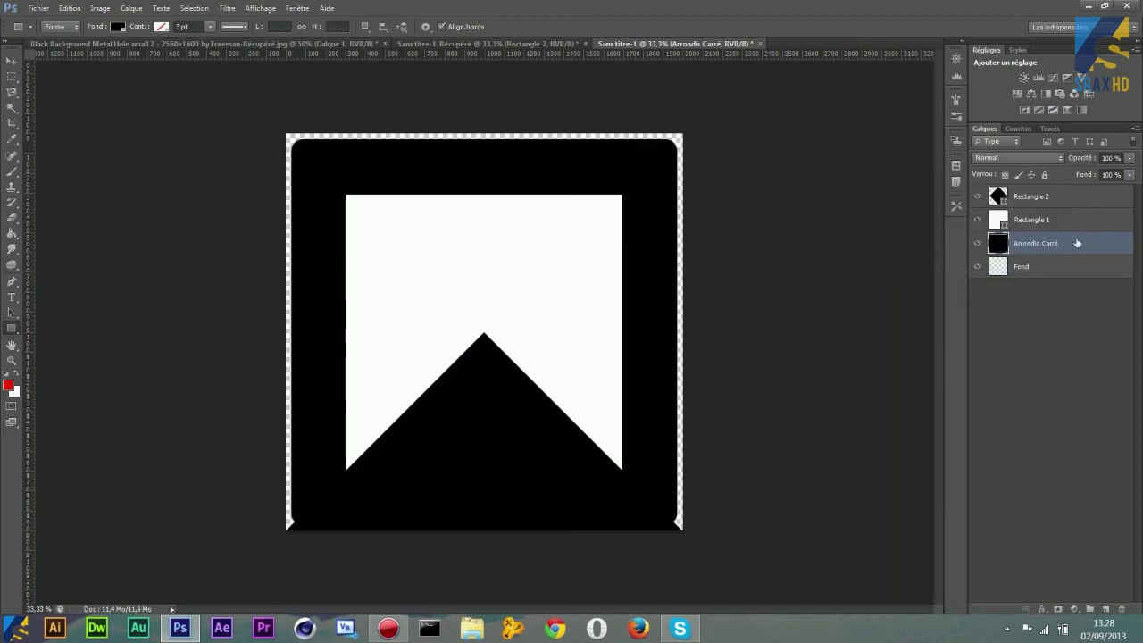
Load the Arrondis Carré layer's transparency as a selection and invert it to select the area outside the rounded square
left_click(194, 8)
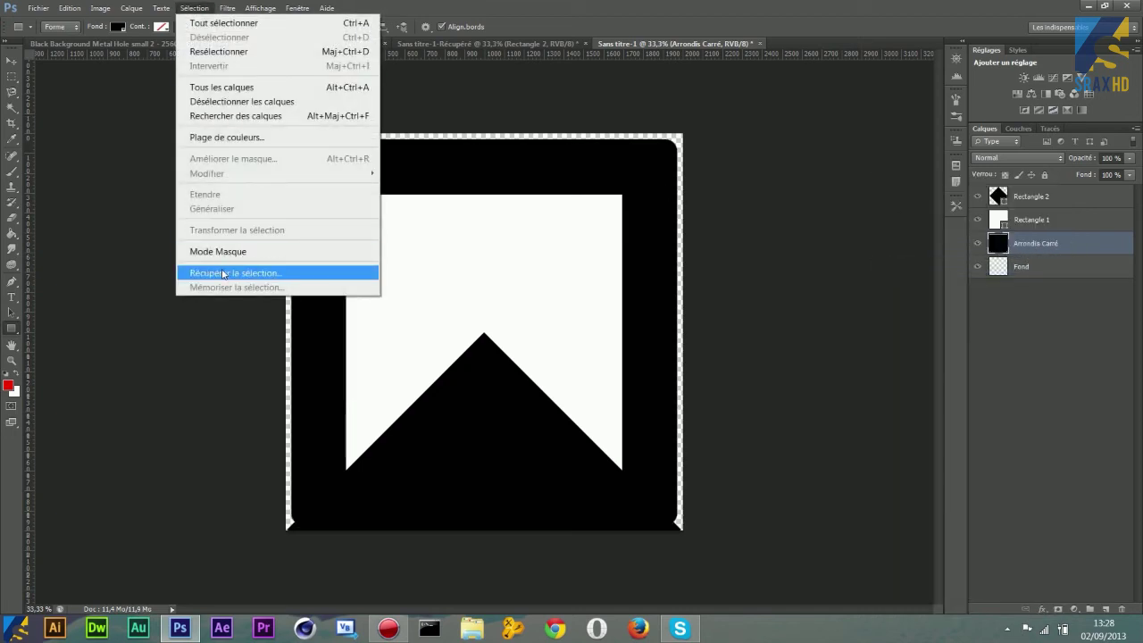
left_click(219, 273)
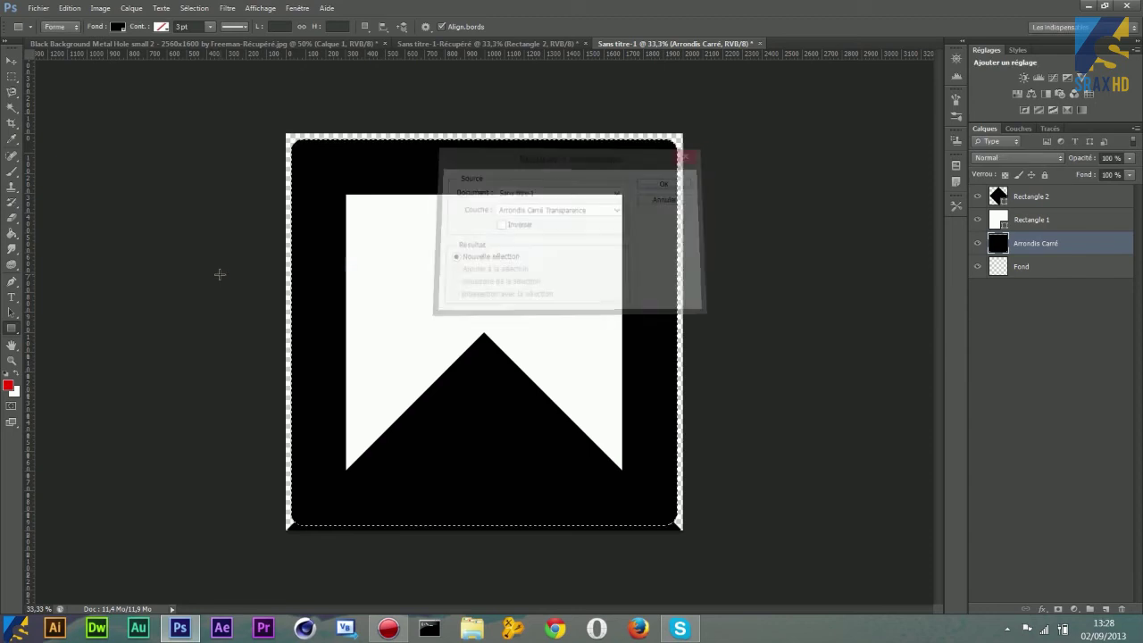
left_click(12, 78)
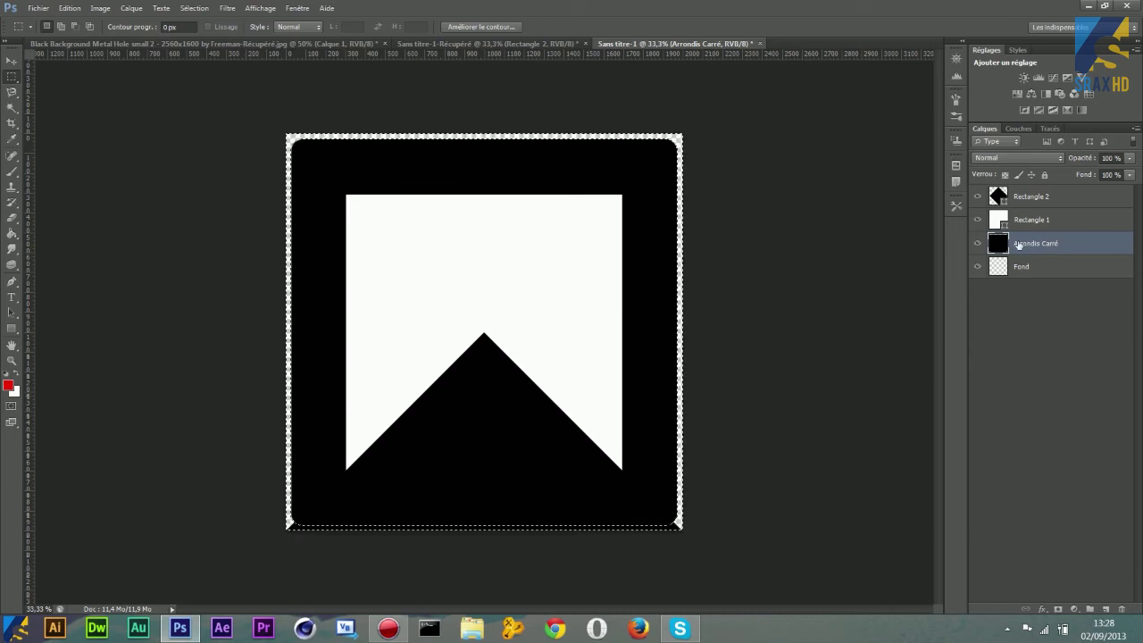
Rasterize the Rectangle 2 layer, erase its part outside the rounded square and clear the selection
left_click(1059, 197)
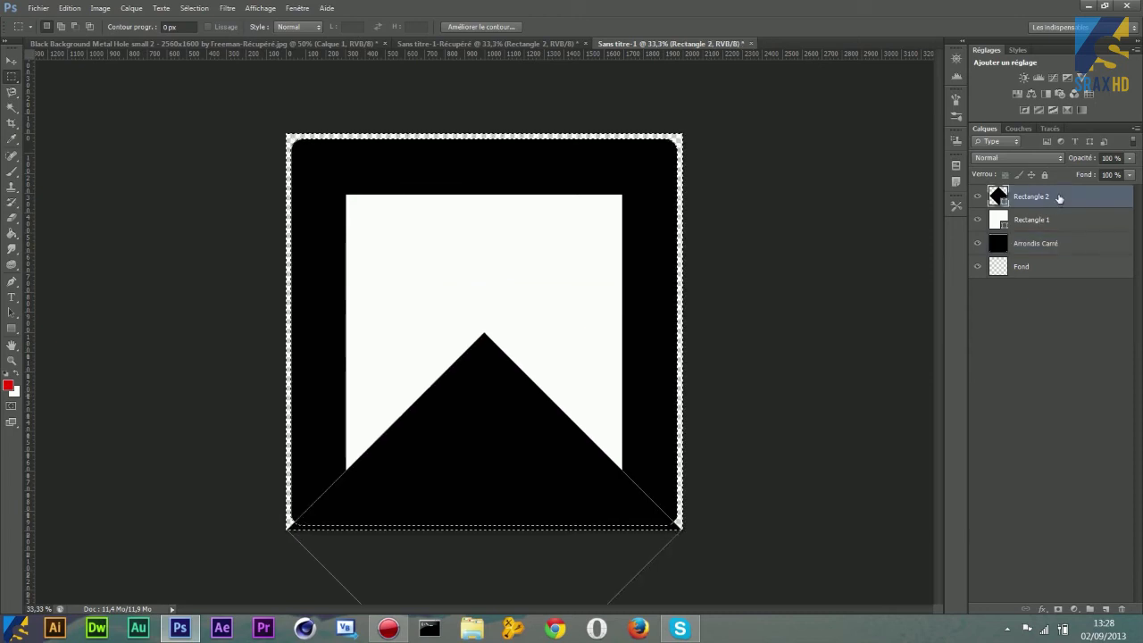
right_click(1060, 198)
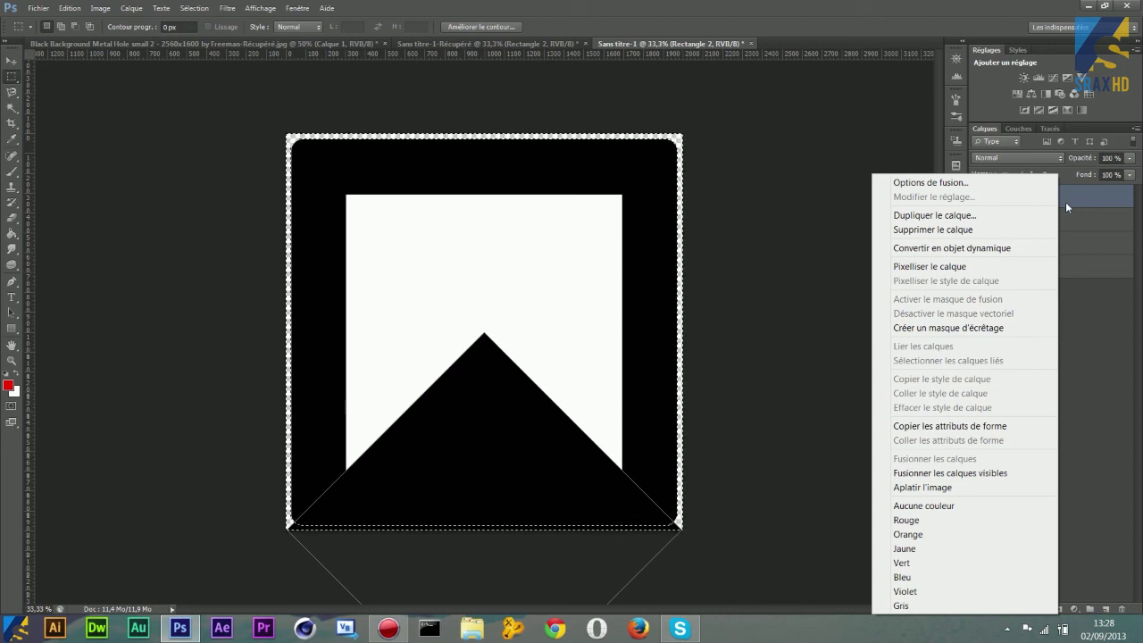
left_click(995, 266)
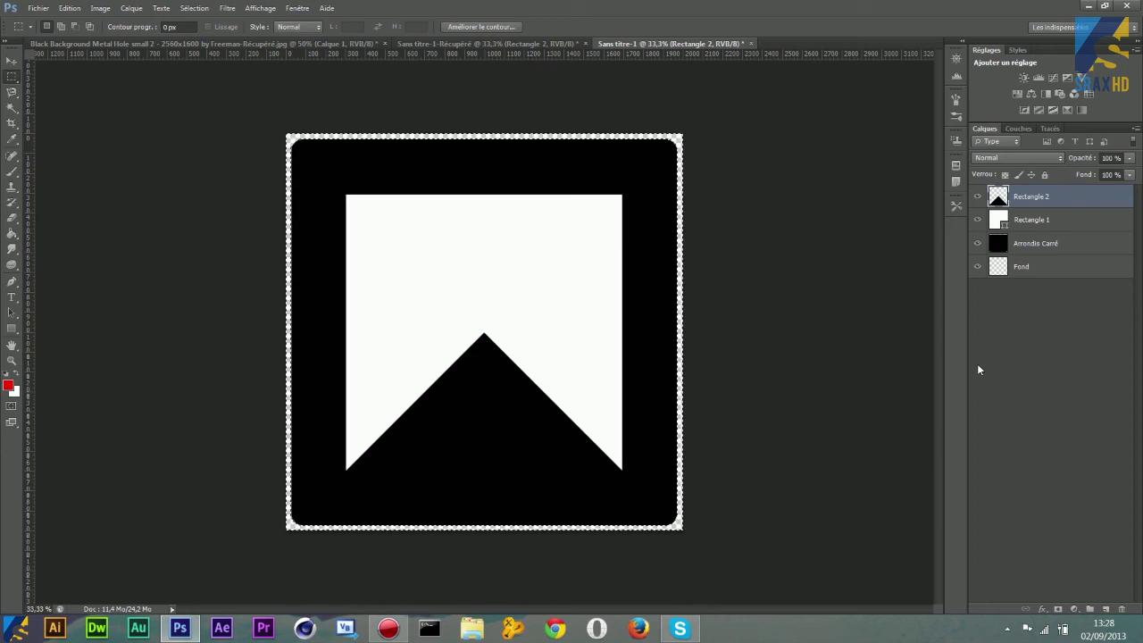
left_click(833, 434)
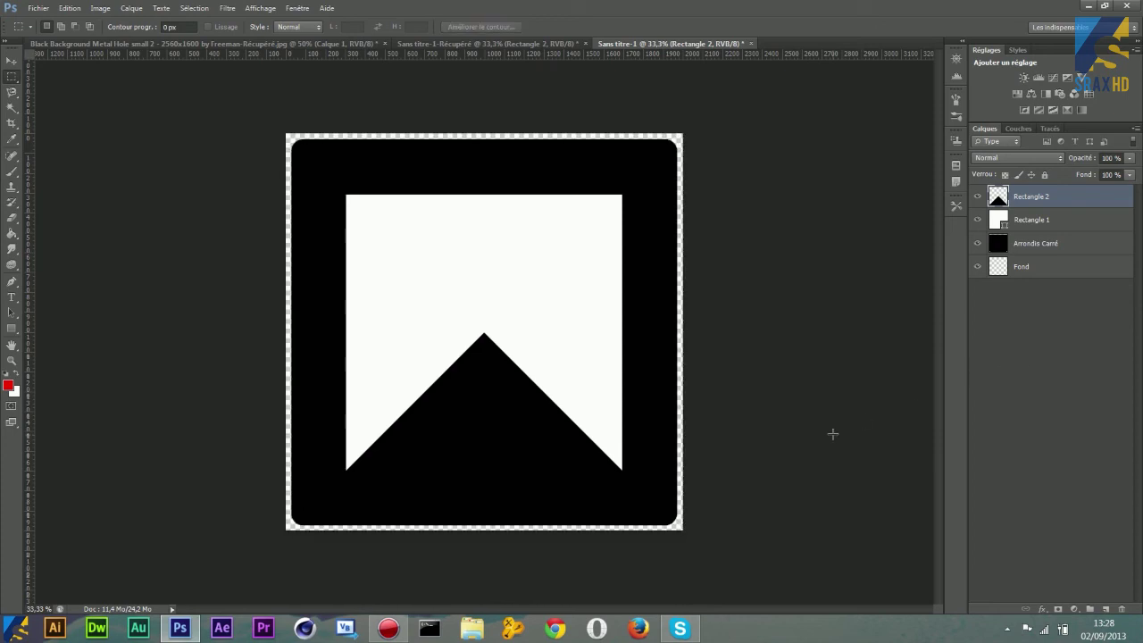
left_click(1082, 231)
right_click(1082, 230)
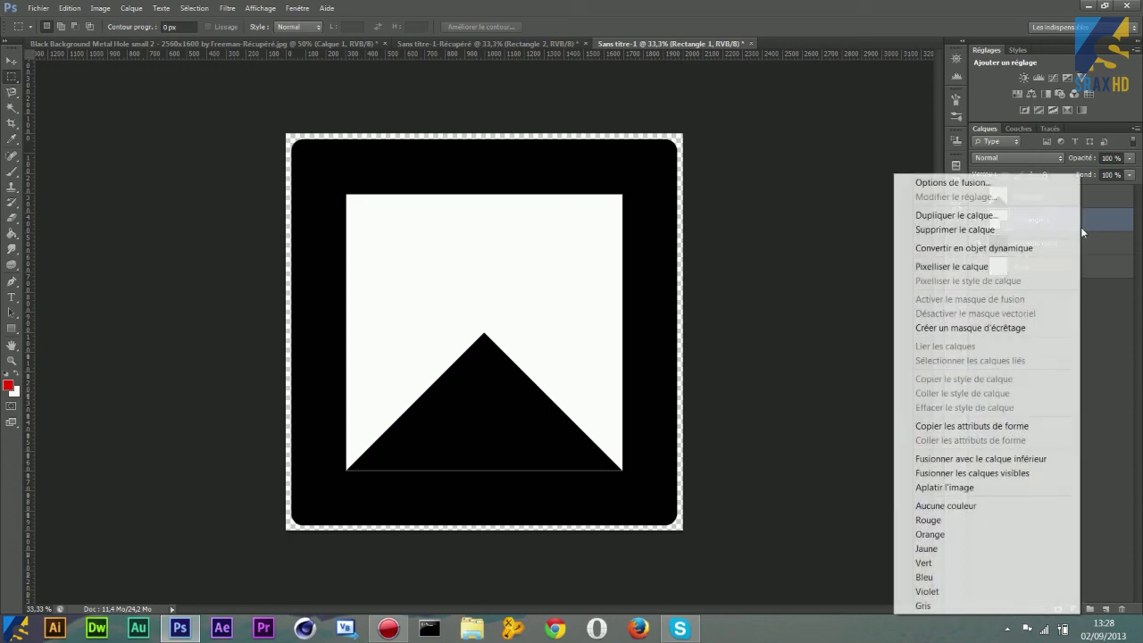
left_click(1090, 348)
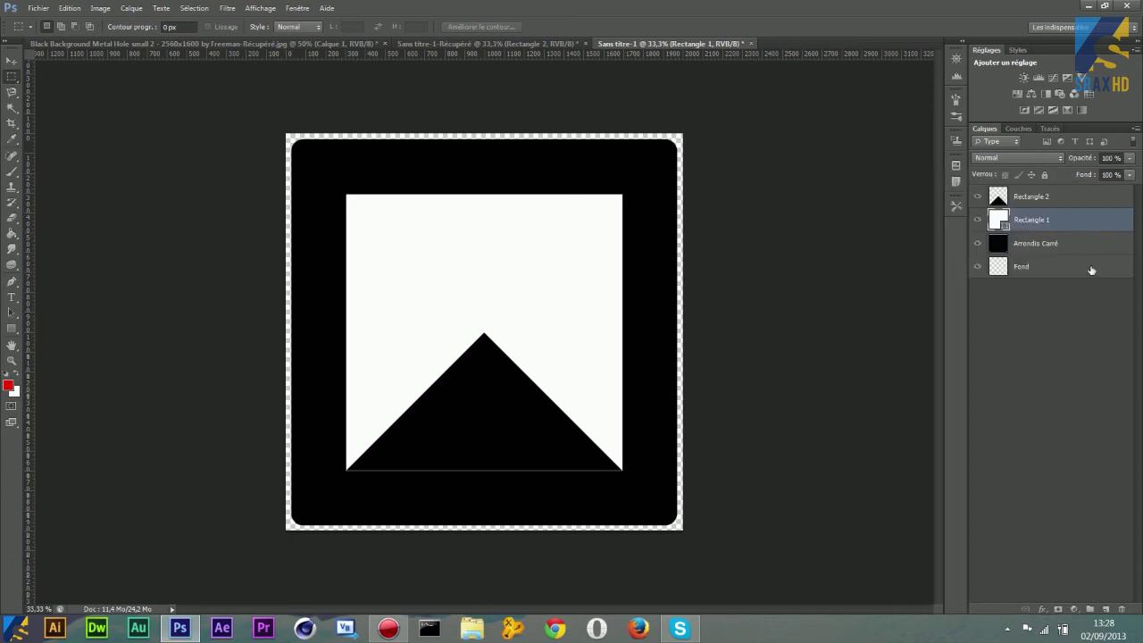
left_click(1068, 249)
left_click(1076, 200, "shift")
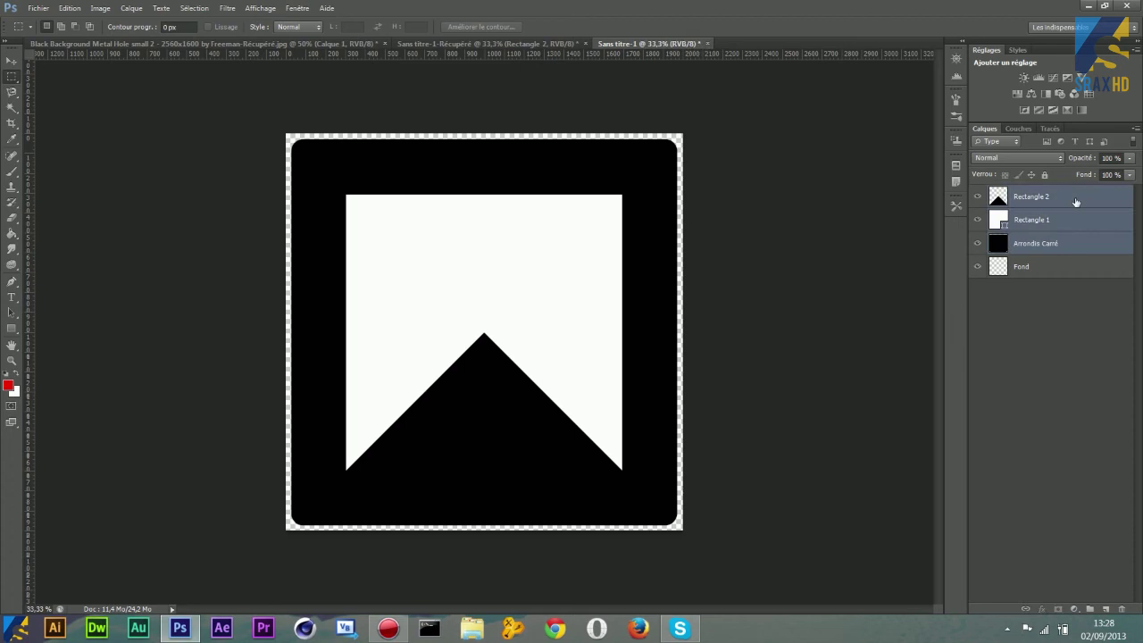
right_click(1074, 204)
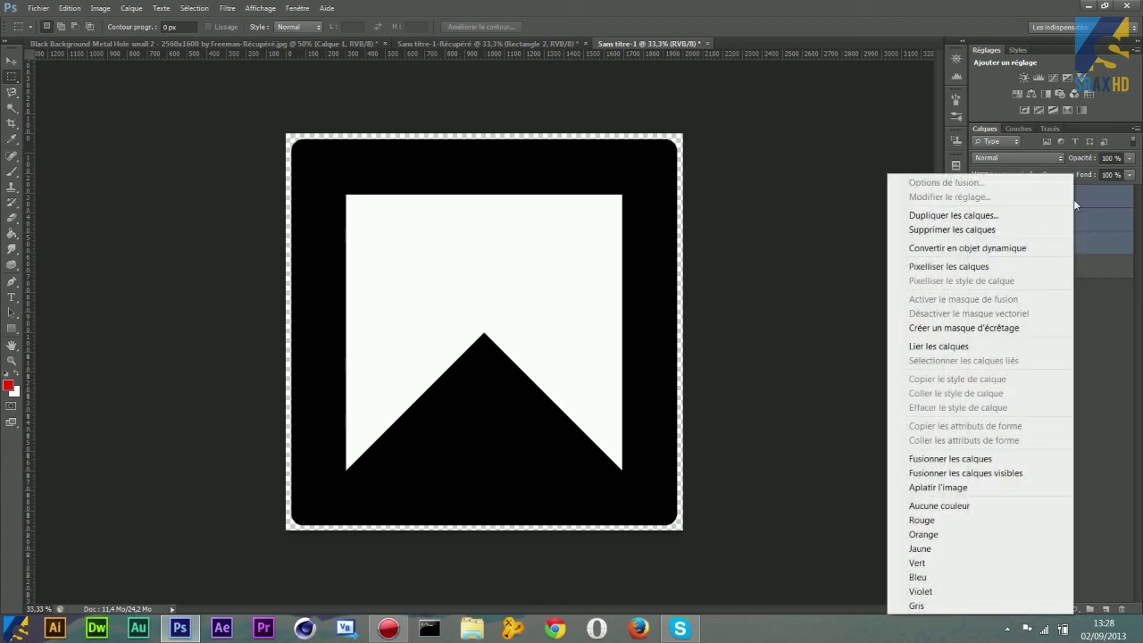
left_click(1098, 384)
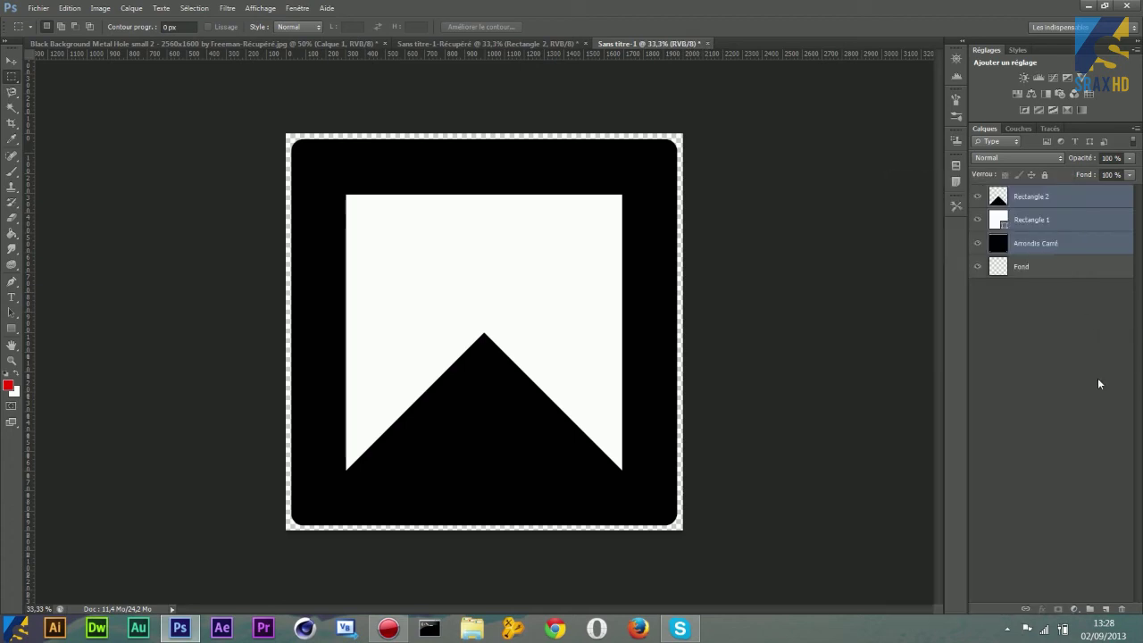
Merge the Rectangle 2, Rectangle 1 and Arrondis Carré layers into one layer
left_click(1042, 251)
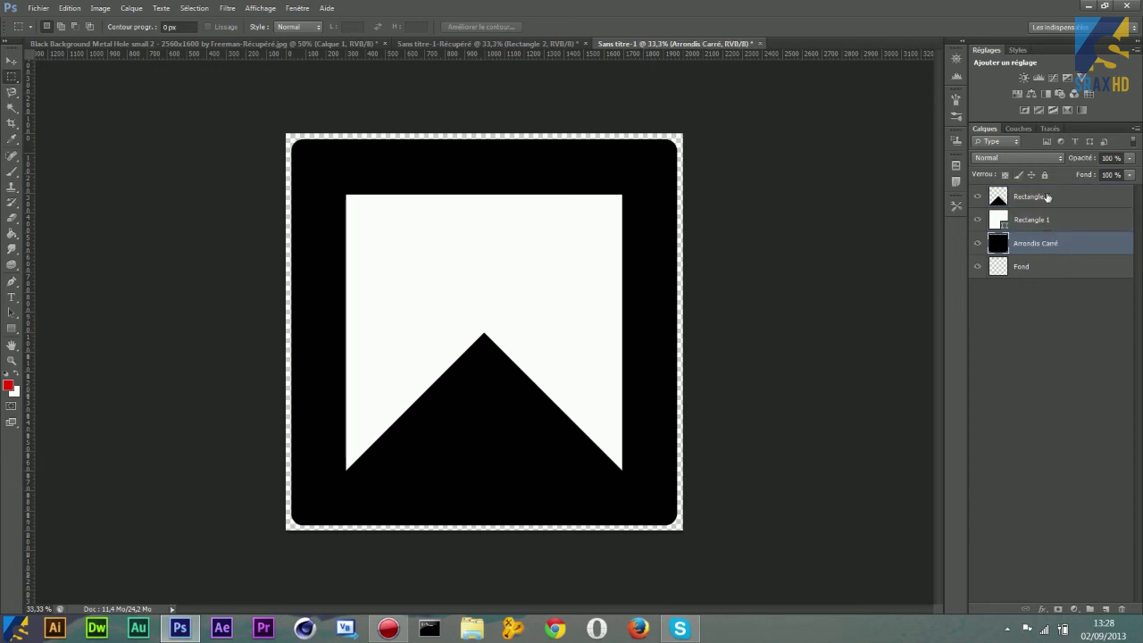
left_click(1046, 197, "shift")
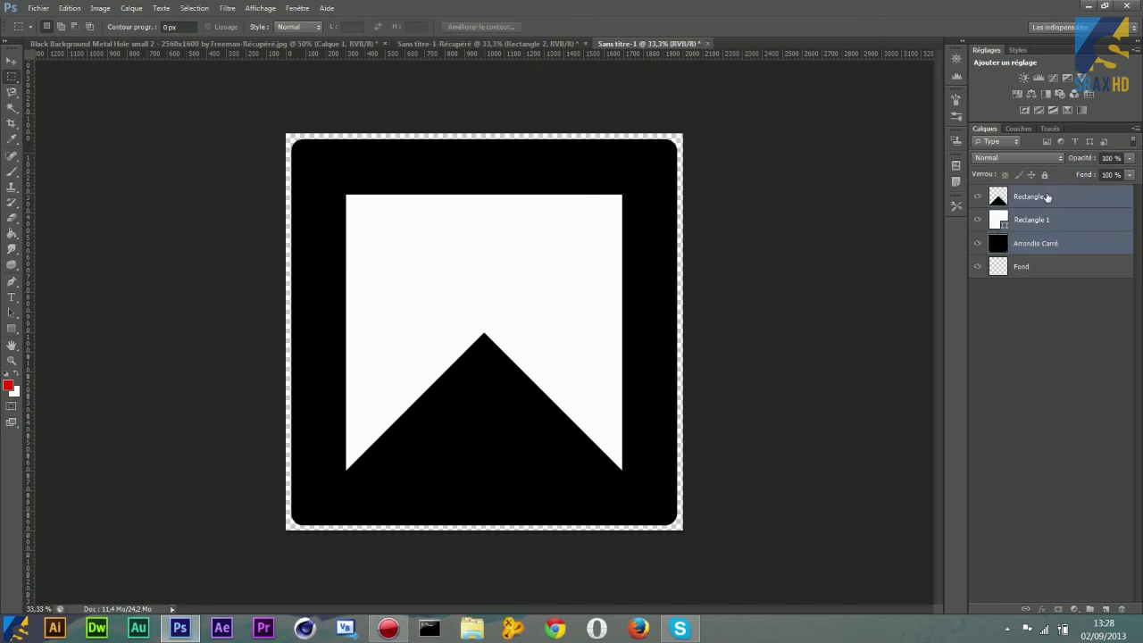
right_click(1054, 221)
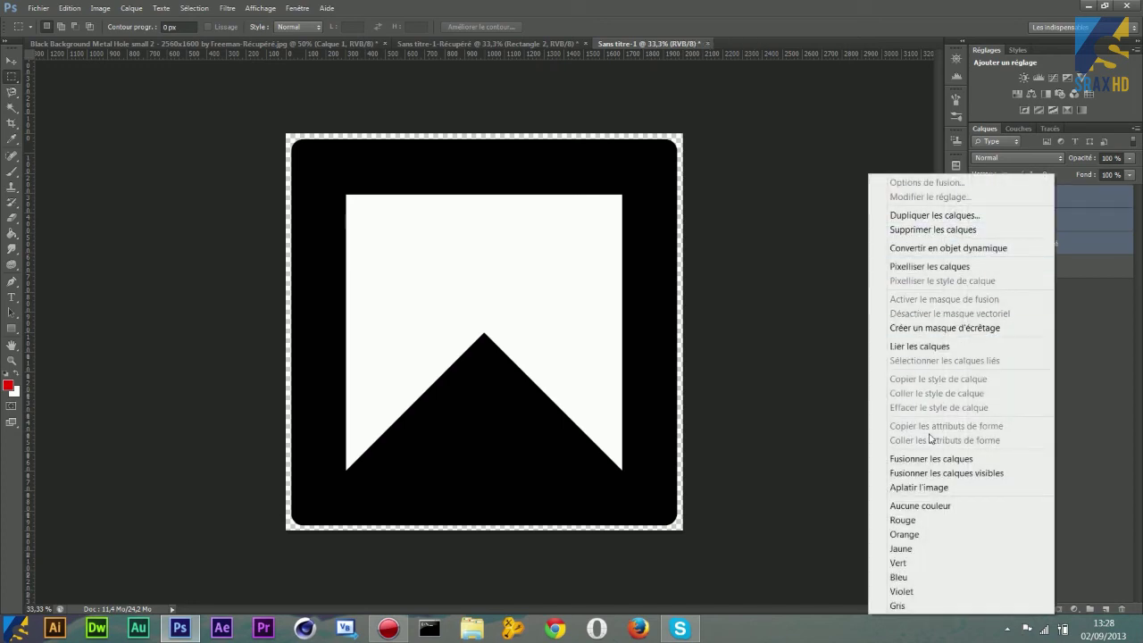
left_click(963, 458)
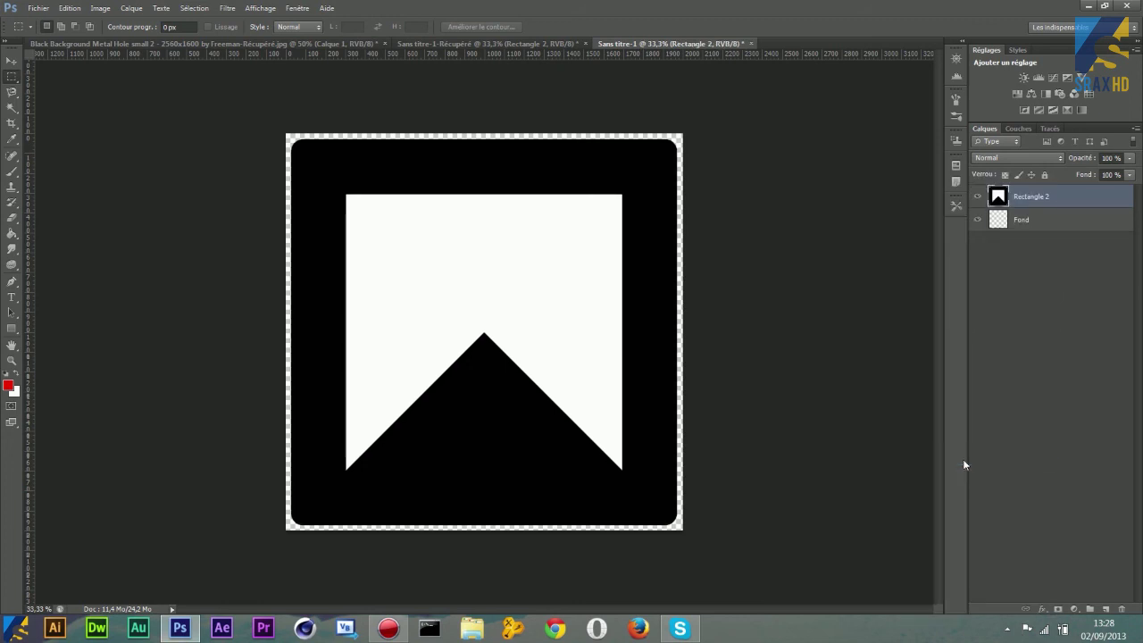
Select the white notched area with the Magic Wand, delete it to transparency and deselect
left_click(11, 108)
left_click(411, 238)
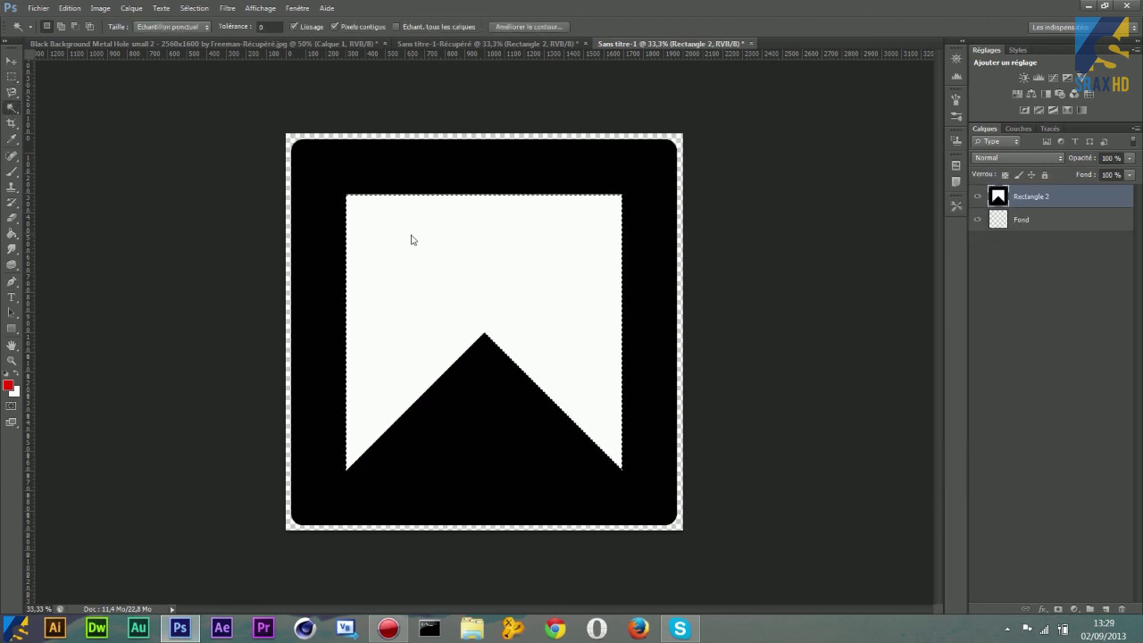
key("Delete")
key("ctrl+d")
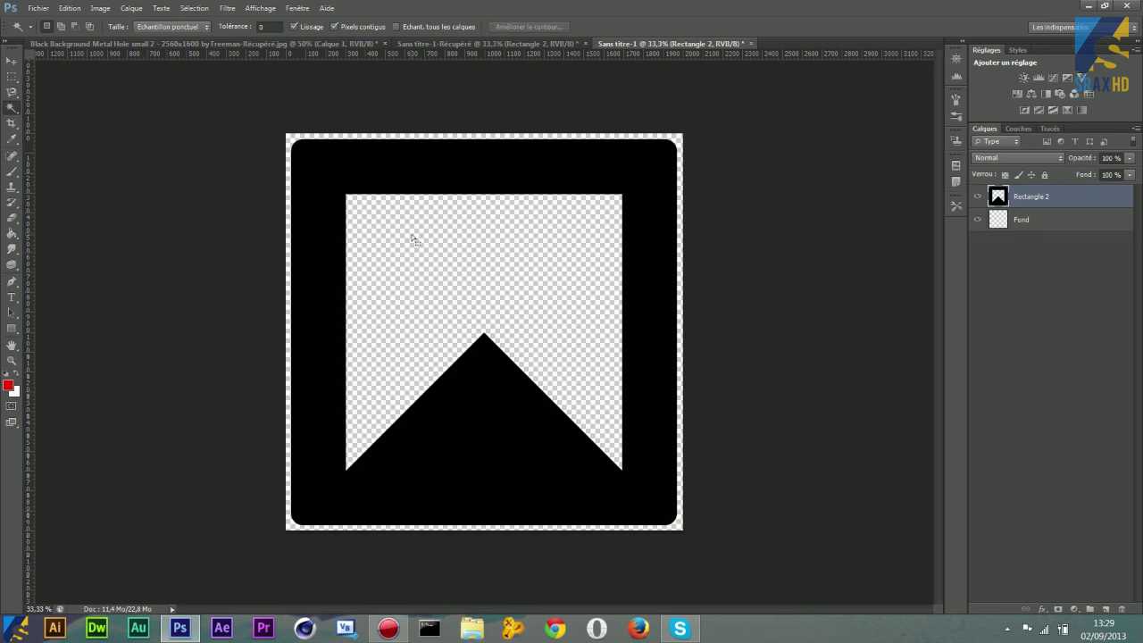
Shrink the program window's width so that the desktop icons beside it are uncovered
left_click_drag(611, 5, 1142, 7)
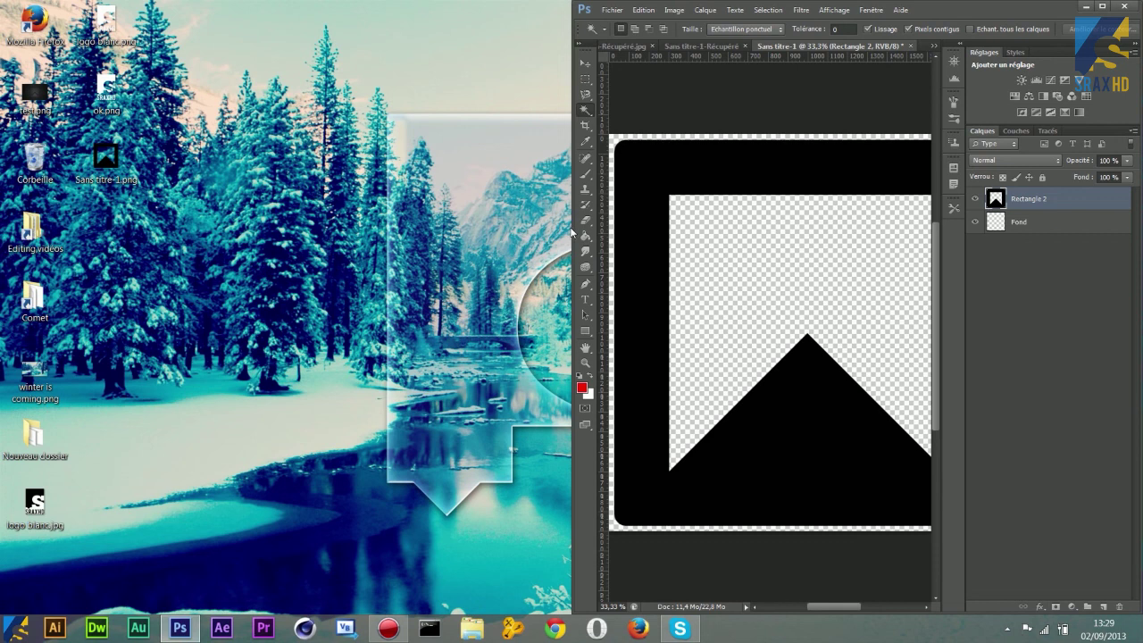
left_click_drag(570, 226, 295, 242)
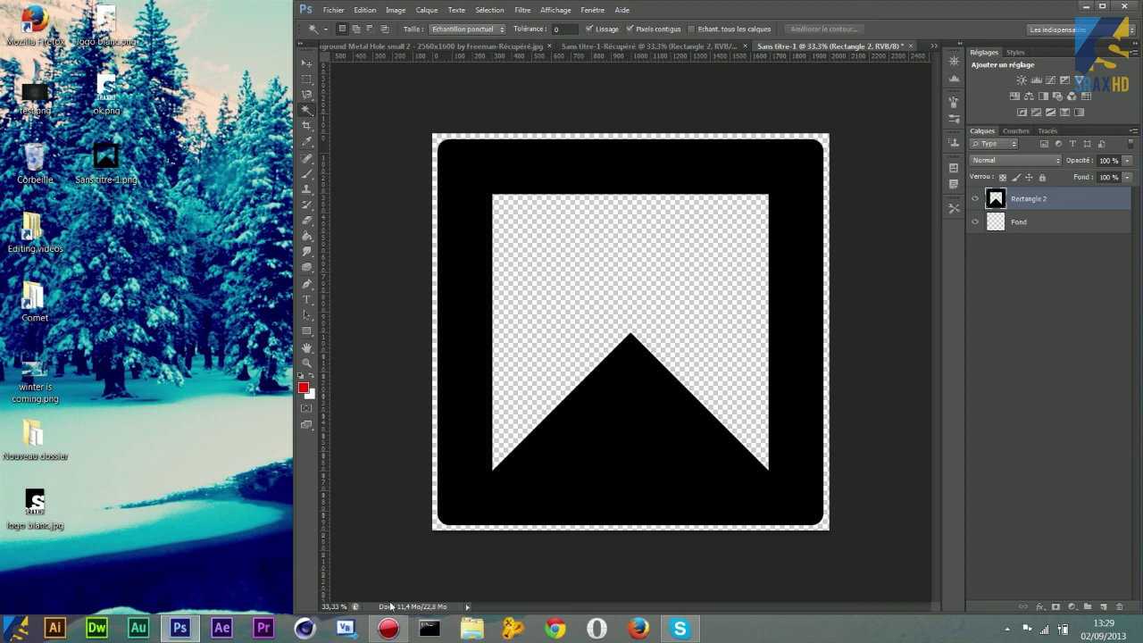
left_click(391, 630)
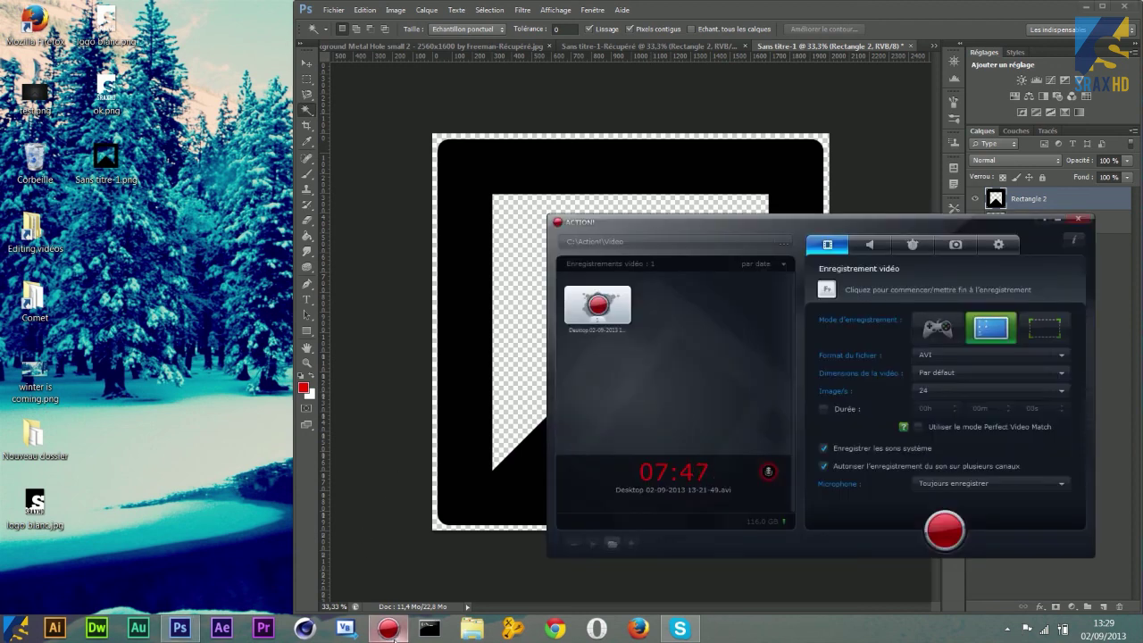